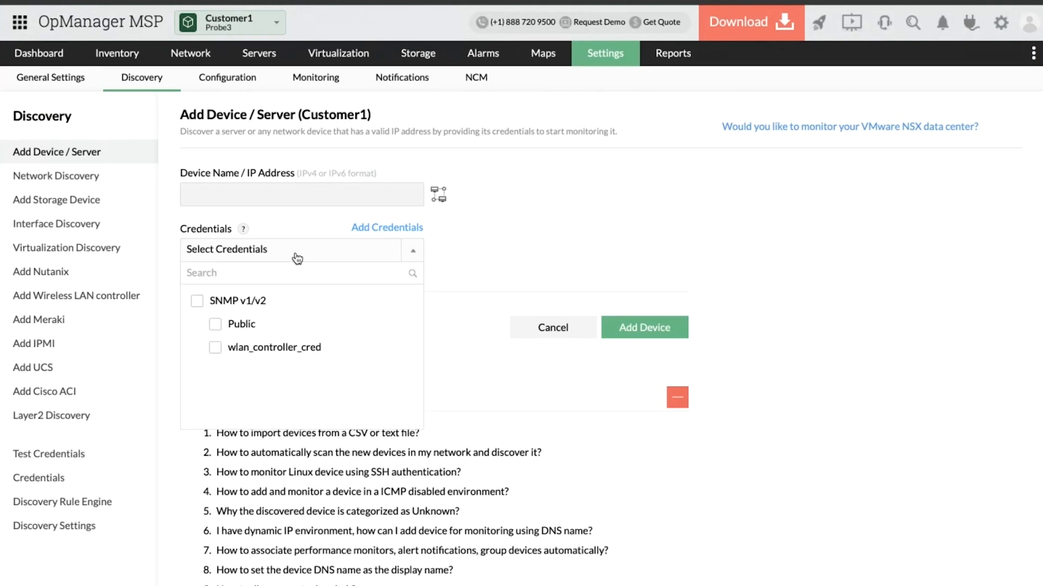
Open the form for creating a new network discovery for Customer1.
{"action": "left_click", "coordinate": [297, 259]}
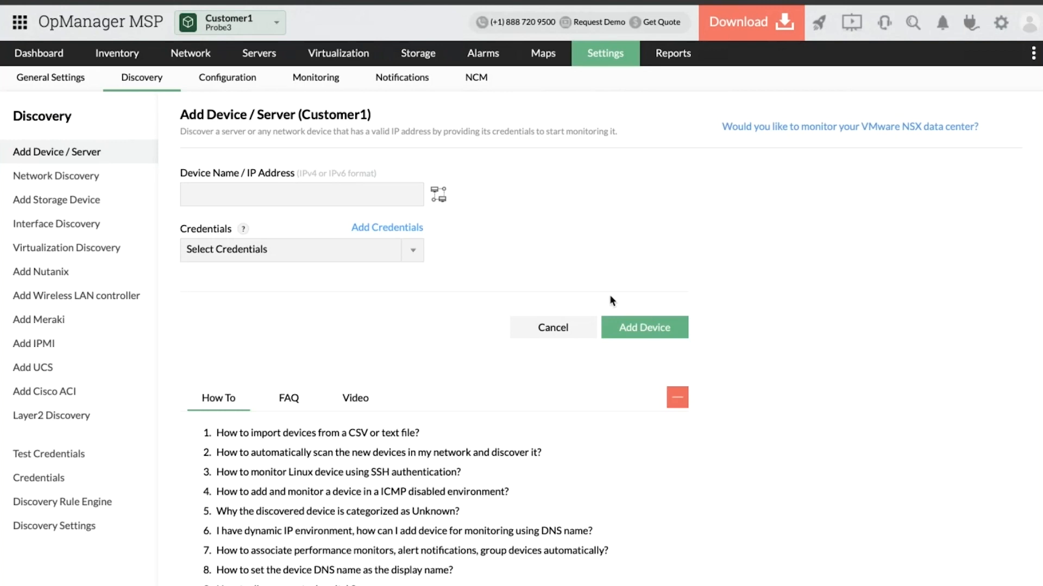
{"action": "left_click", "coordinate": [608, 54]}
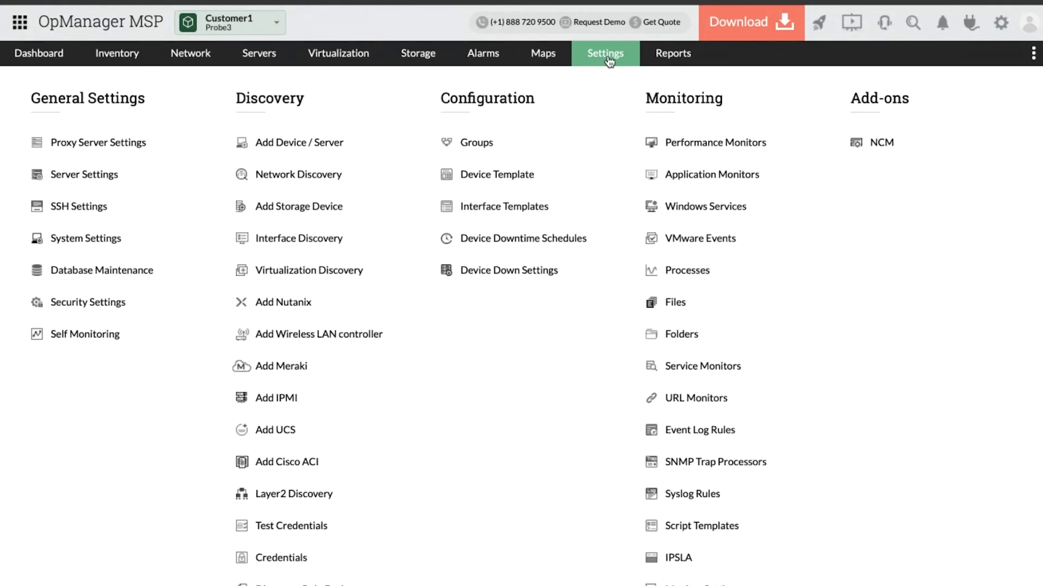
{"action": "left_click", "coordinate": [306, 176]}
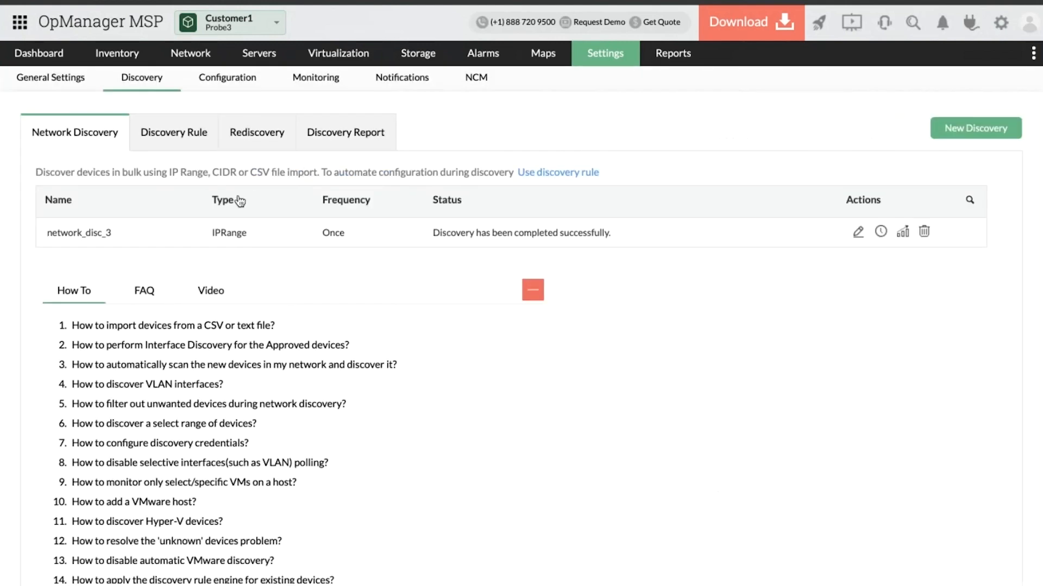
{"action": "left_click", "coordinate": [144, 140]}
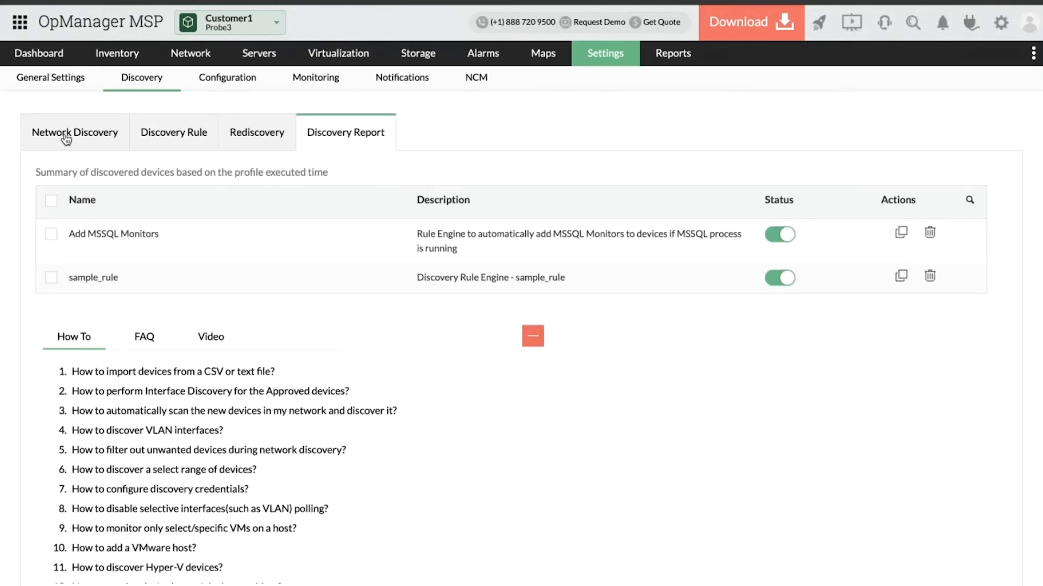
{"action": "left_click", "coordinate": [66, 140]}
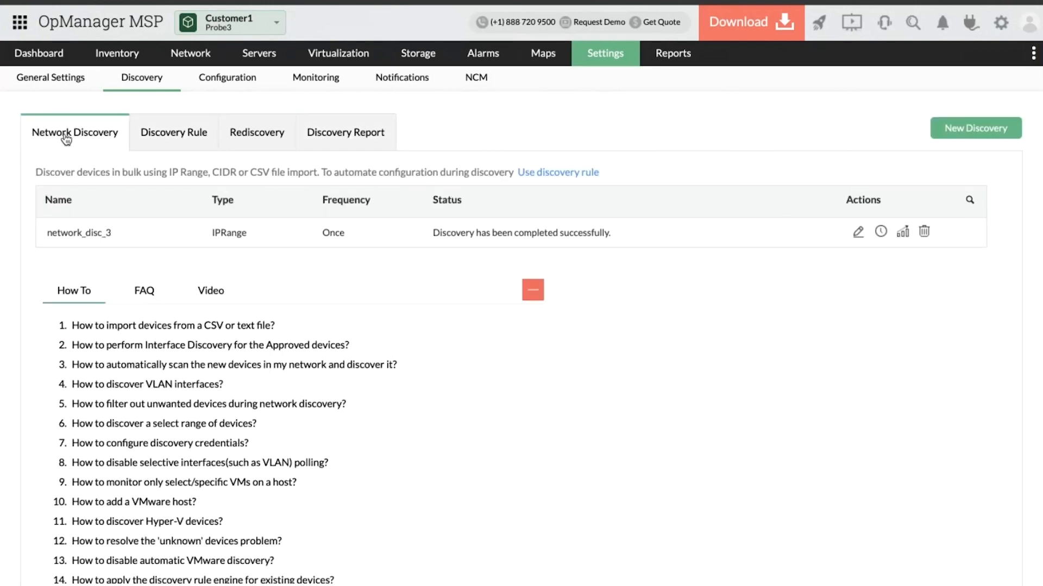
{"action": "left_click", "coordinate": [988, 132]}
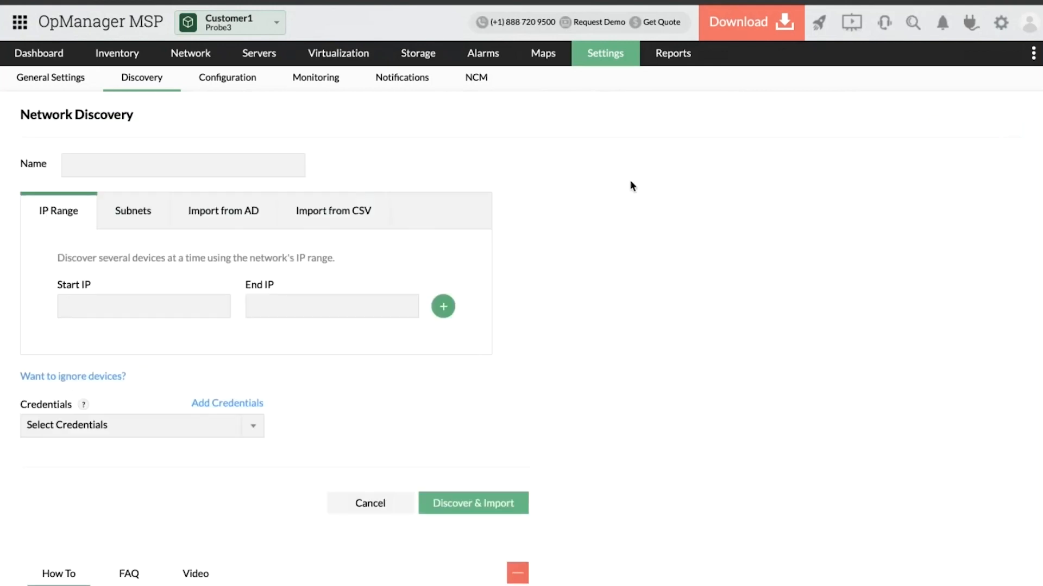
Review the new network discovery's Subnets, Import from AD and Import from CSV sources and its selectable credentials.
{"action": "left_click", "coordinate": [181, 170]}
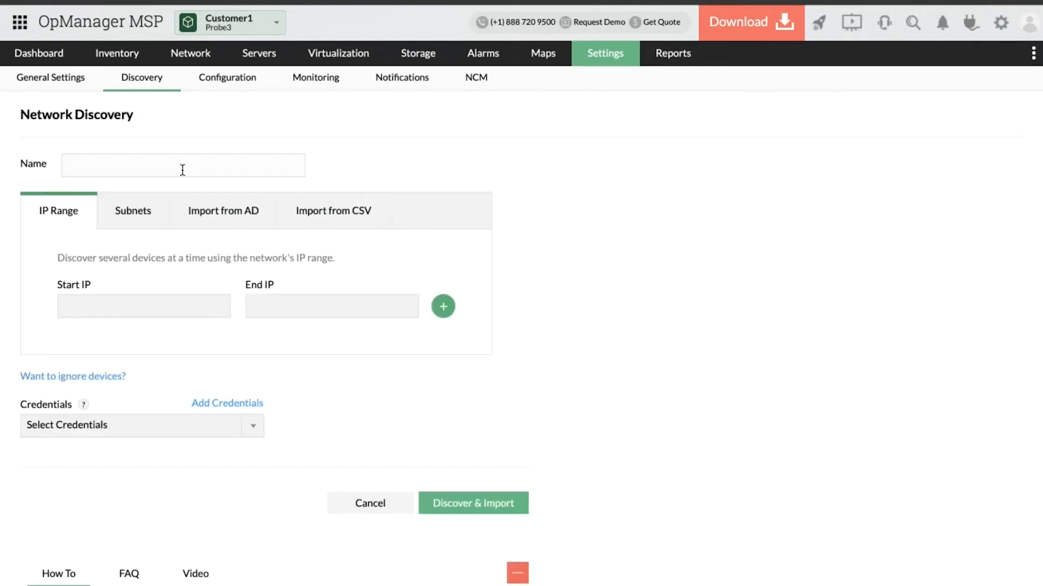
{"action": "left_click", "coordinate": [123, 222]}
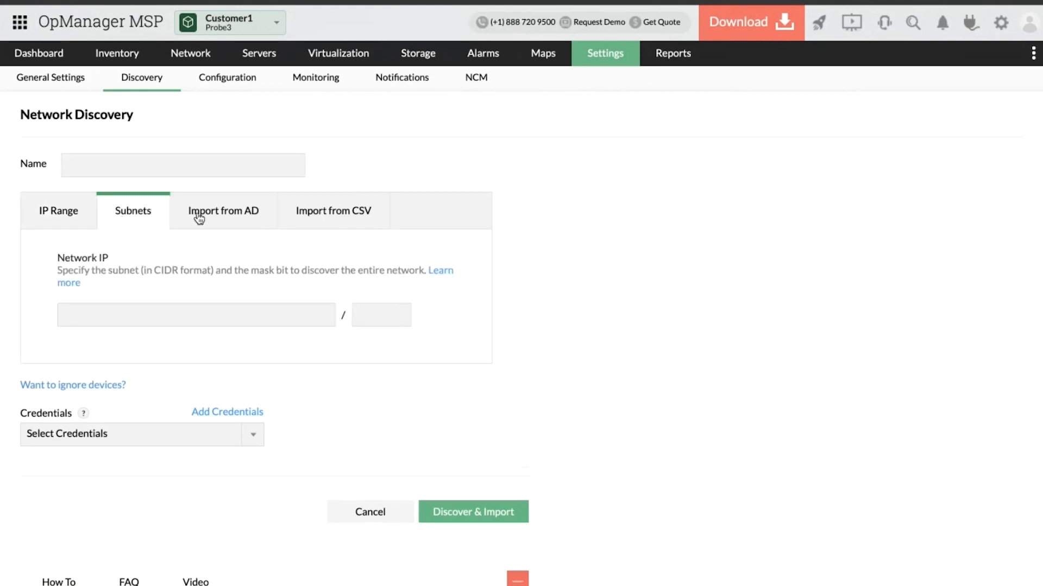
{"action": "left_click", "coordinate": [255, 215]}
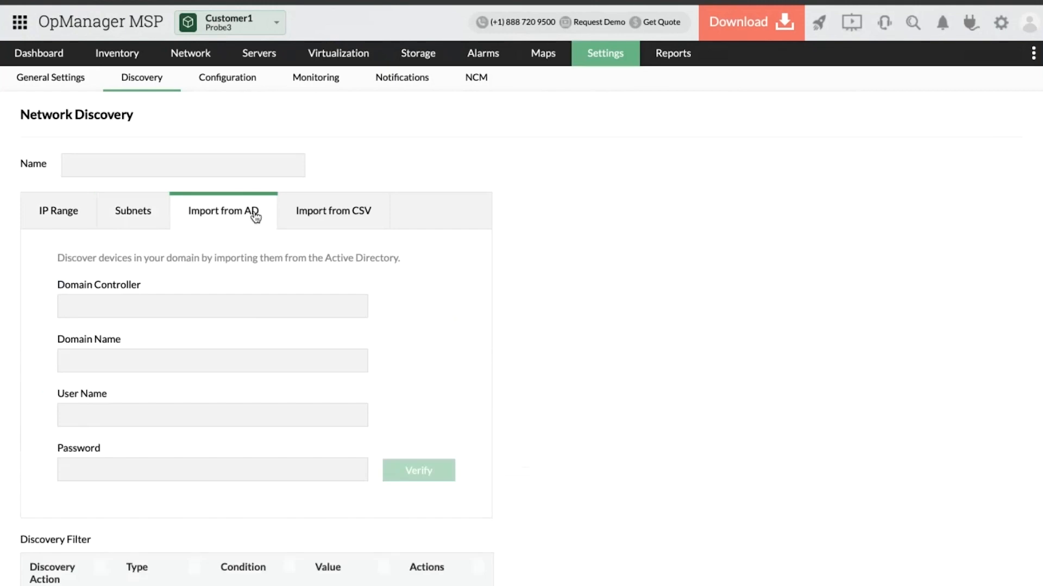
{"action": "left_click", "coordinate": [313, 215]}
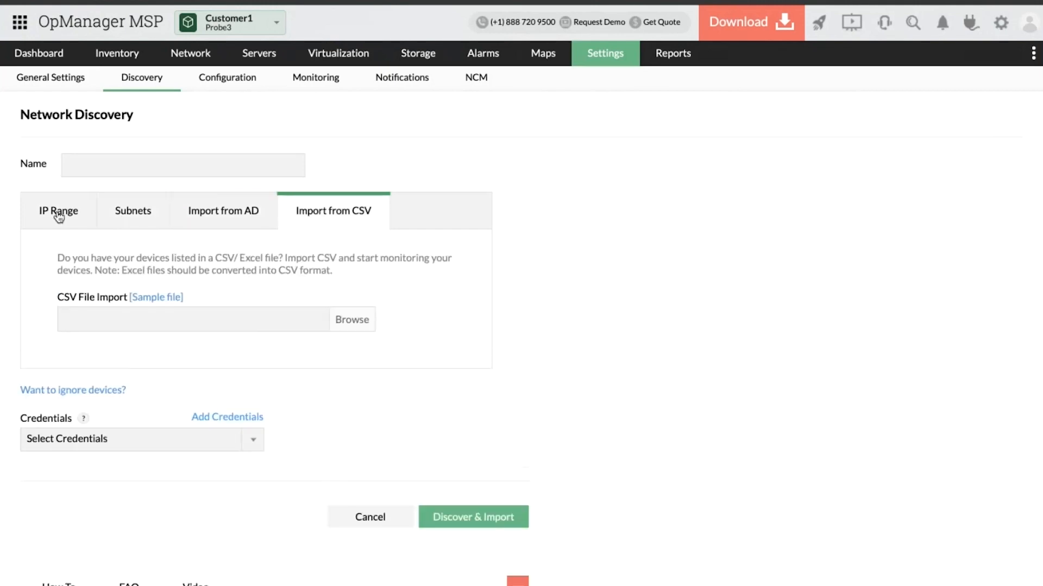
{"action": "left_click", "coordinate": [193, 439]}
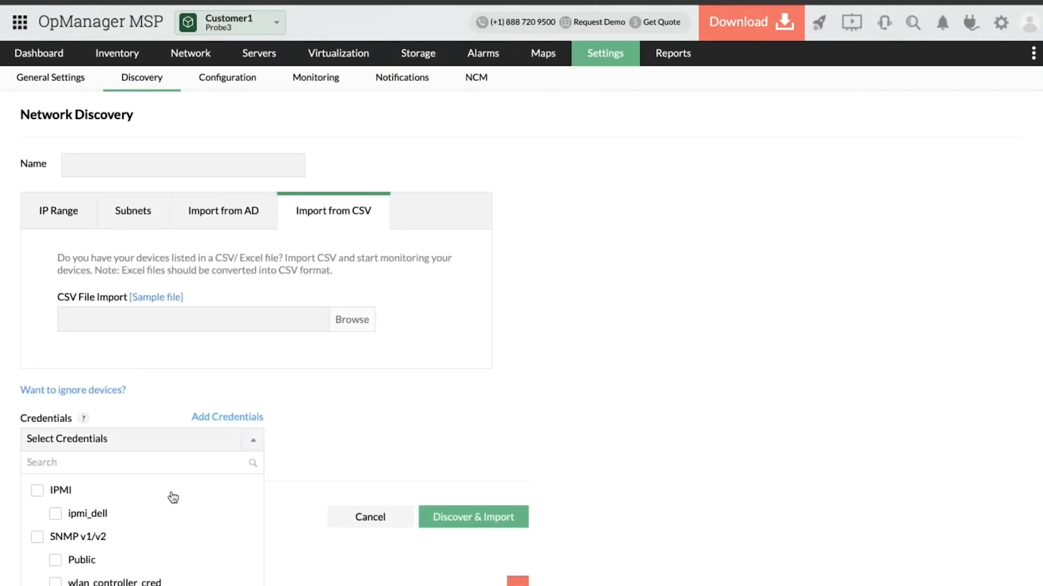
{"action": "scroll", "coordinate": [177, 549], "scroll_direction": "down", "scroll_amount": 1}
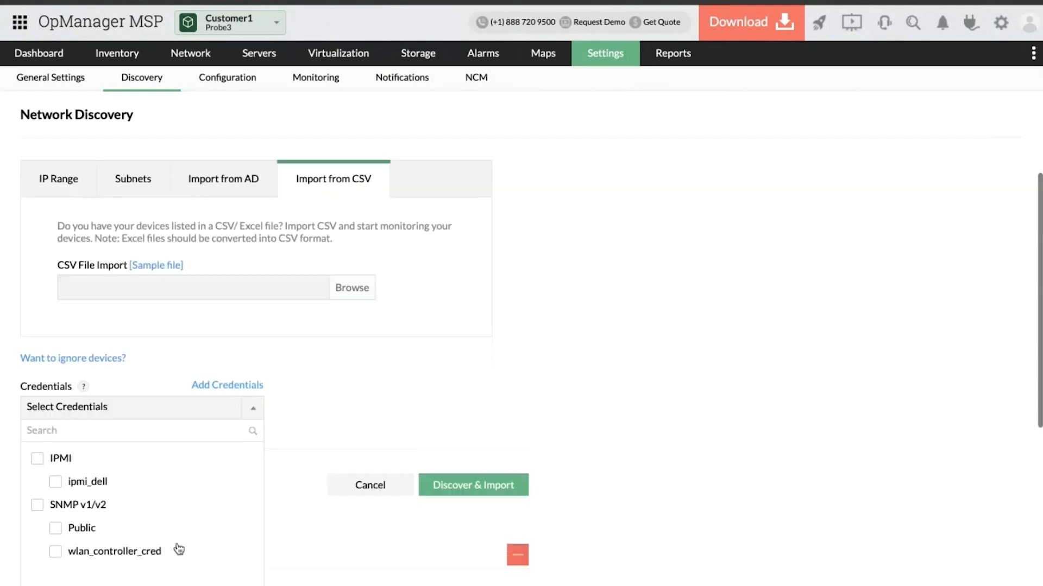
{"action": "left_click", "coordinate": [149, 412]}
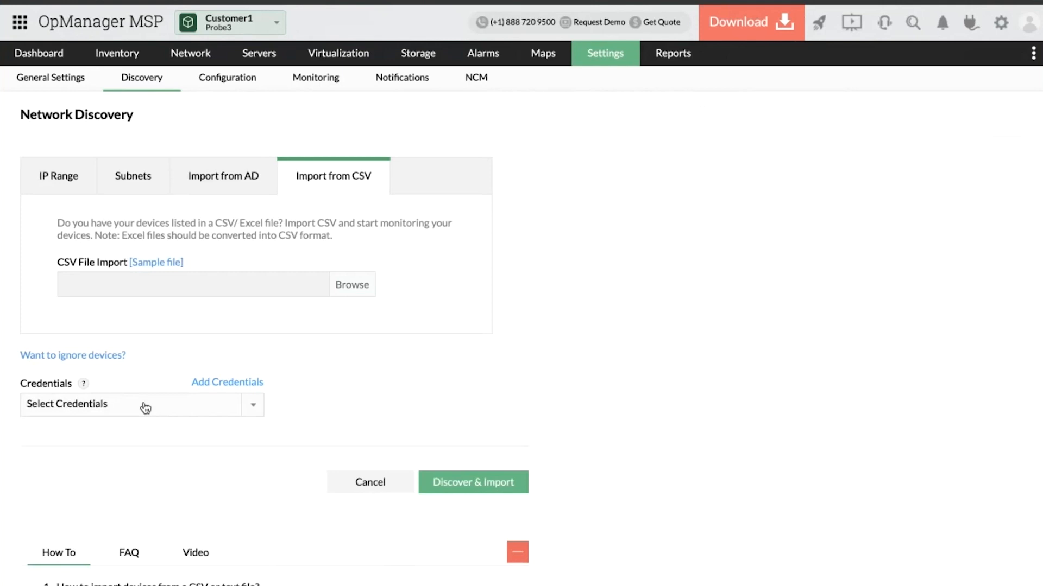
Examine the discovery action and type options for a filter that ignores devices, and cancel the filter.
{"action": "left_click", "coordinate": [80, 356]}
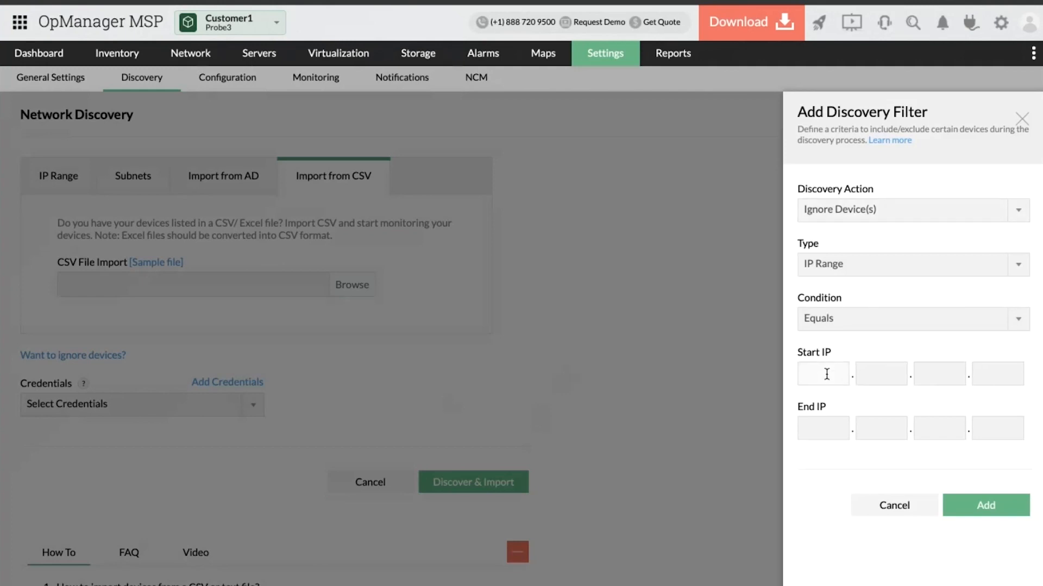
{"action": "left_click", "coordinate": [857, 217]}
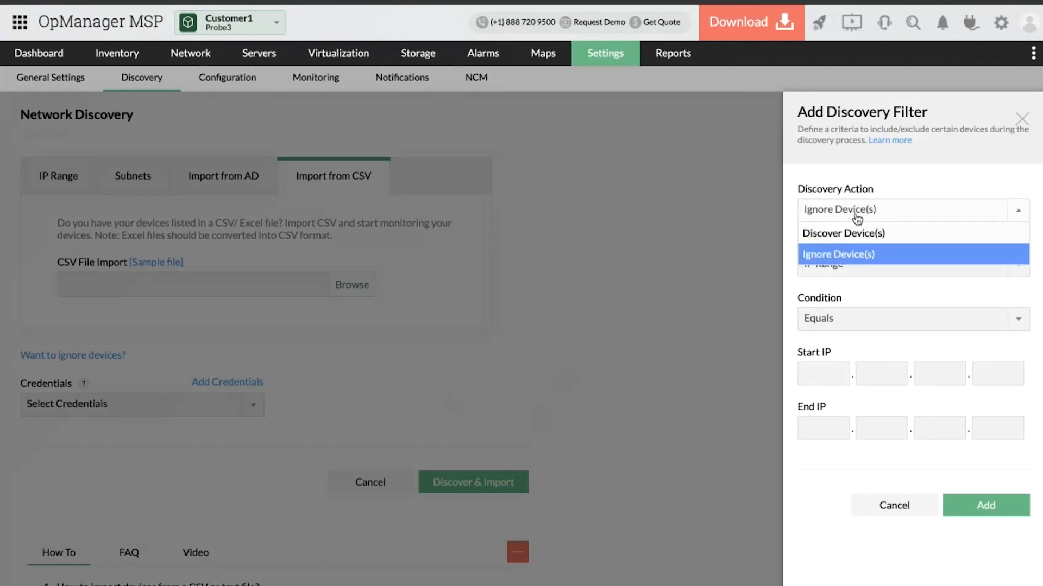
{"action": "left_click", "coordinate": [856, 217]}
{"action": "left_click", "coordinate": [866, 269]}
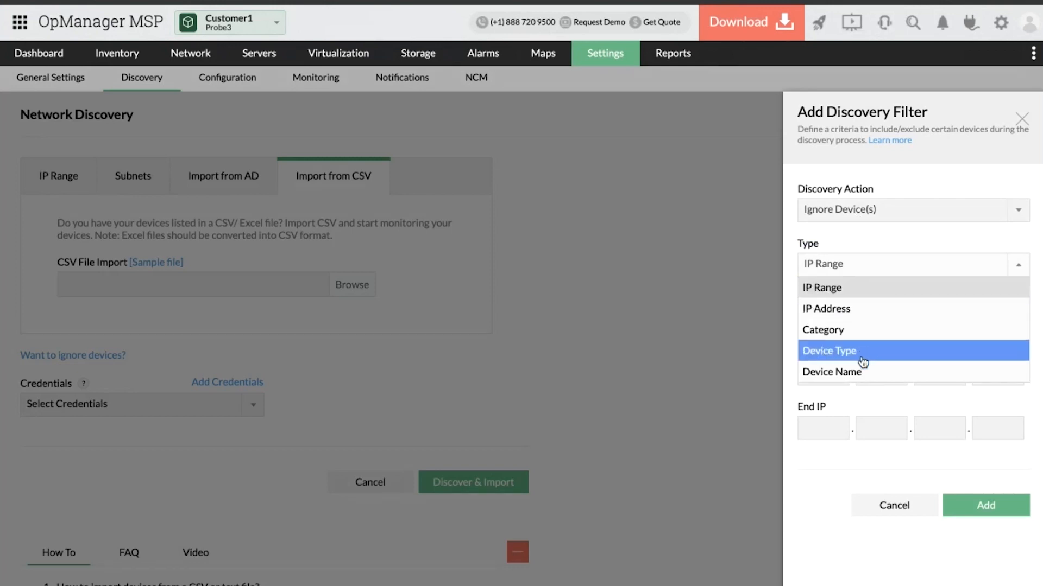
{"action": "left_click", "coordinate": [850, 266]}
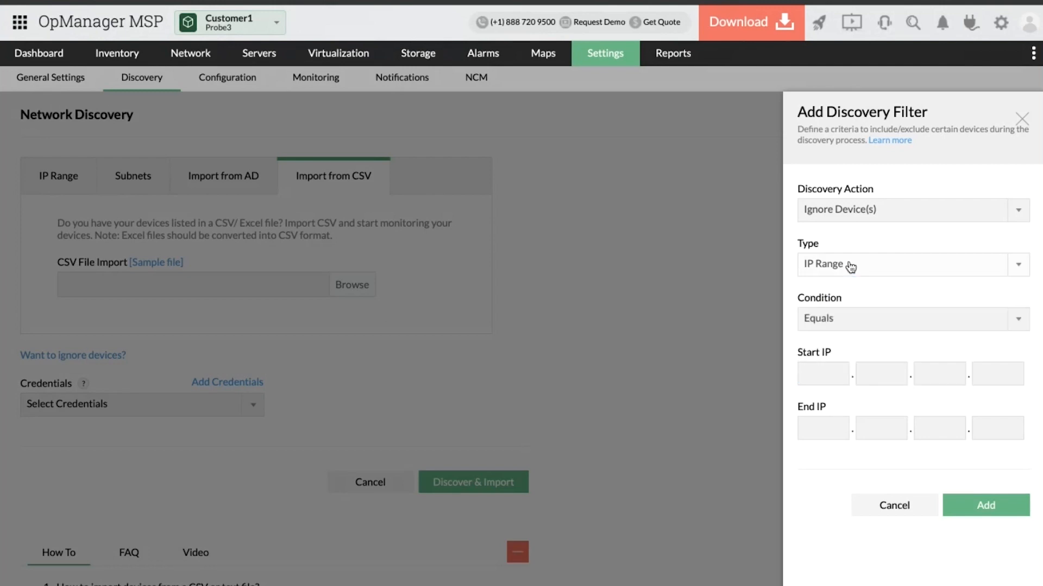
{"action": "left_click", "coordinate": [829, 374]}
{"action": "left_click", "coordinate": [916, 509]}
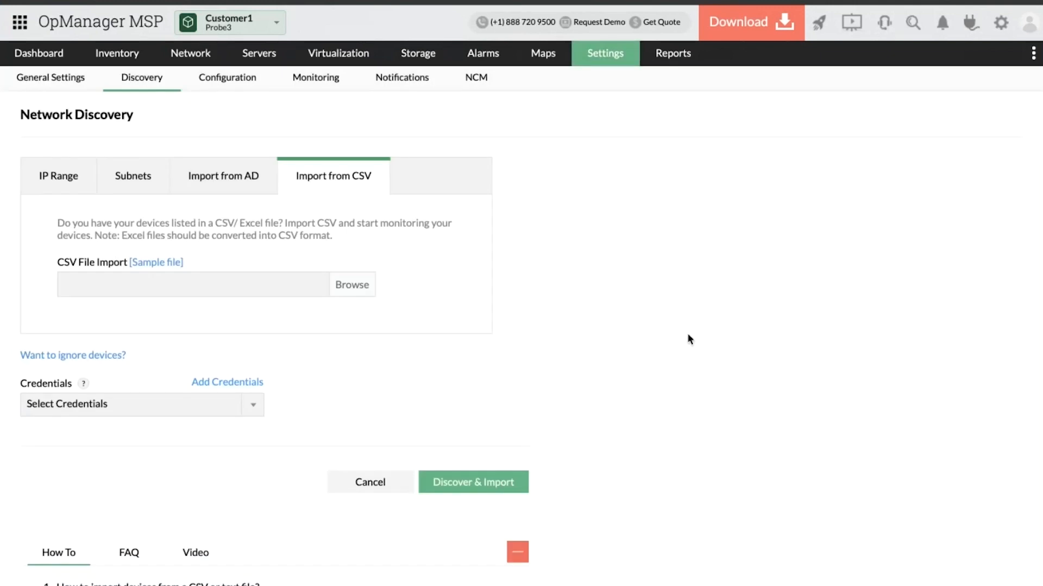
Switch to the presentation in Safari, show the Client Interface Discovery slide, and return to OpManager MSP.
{"action": "key", "text": "ctrl+Up"}
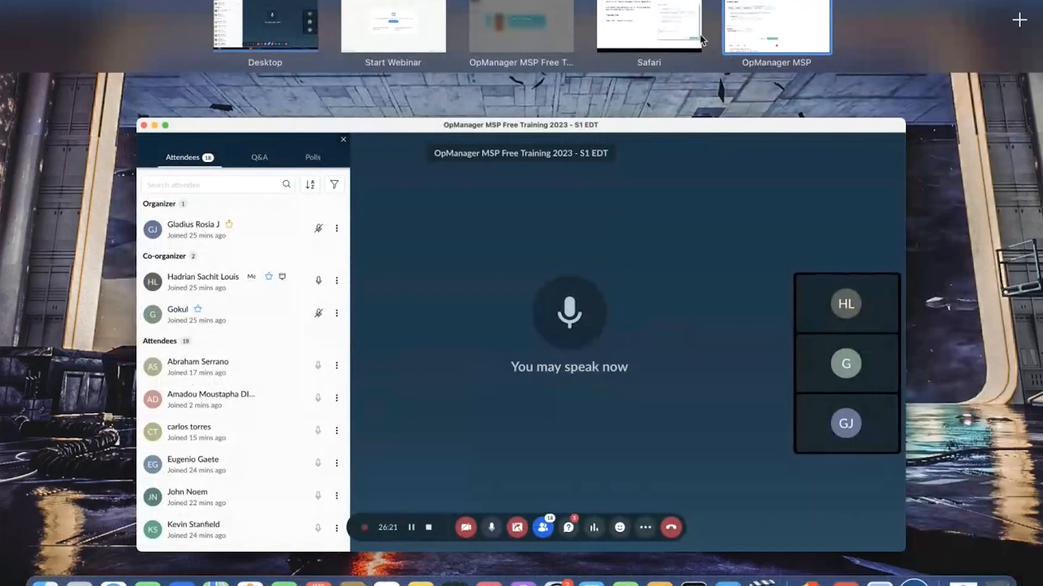
{"action": "left_click", "coordinate": [682, 31]}
{"action": "key", "text": "Right"}
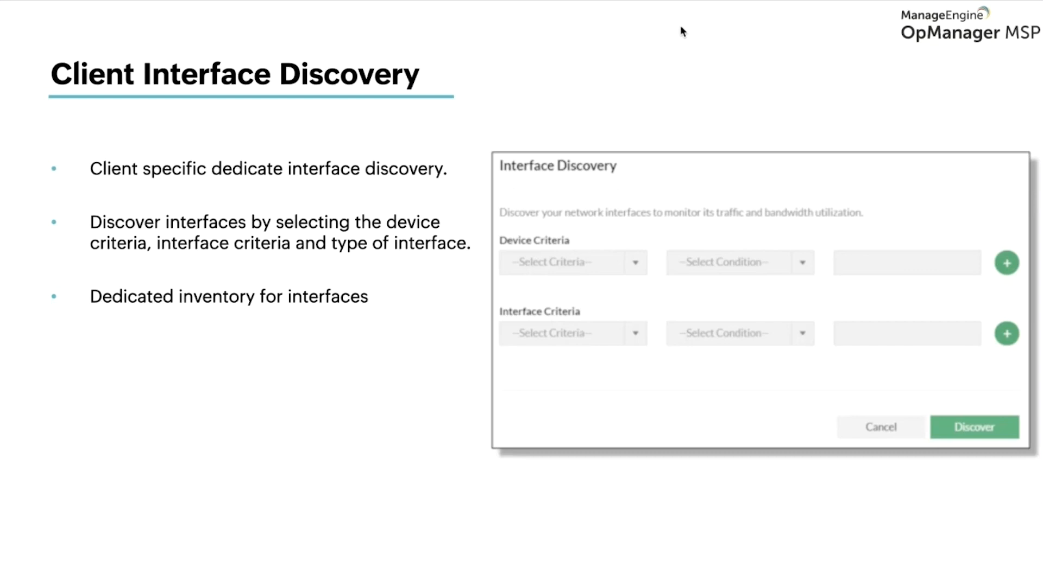
{"action": "key", "text": "ctrl+Up"}
{"action": "left_click", "coordinate": [760, 33]}
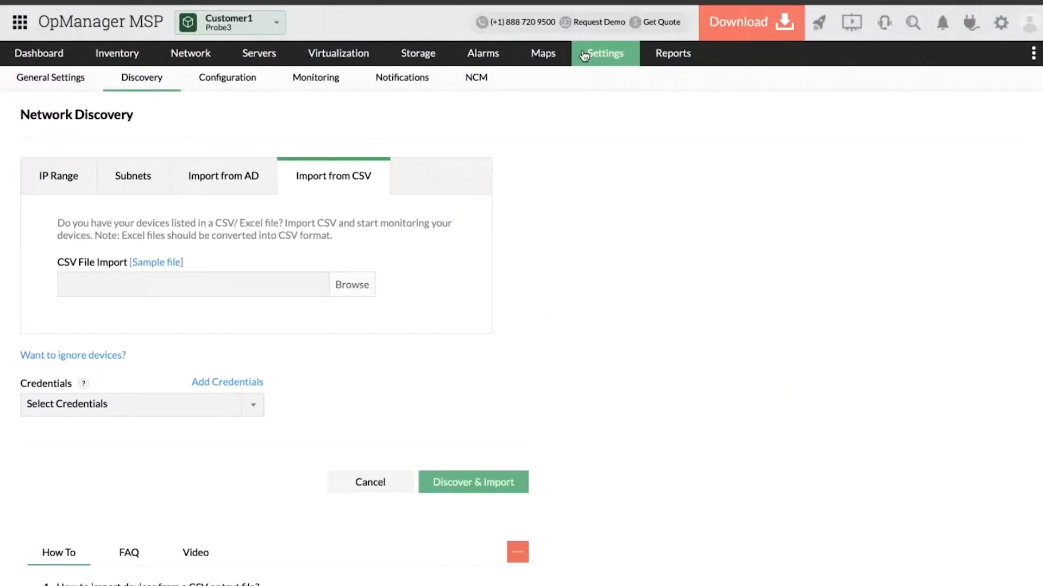
Open Interface Discovery for Customer1 and add the device criterion Category equals Server.
{"action": "left_click", "coordinate": [584, 55]}
{"action": "scroll", "coordinate": [425, 432], "scroll_direction": "down", "scroll_amount": 1}
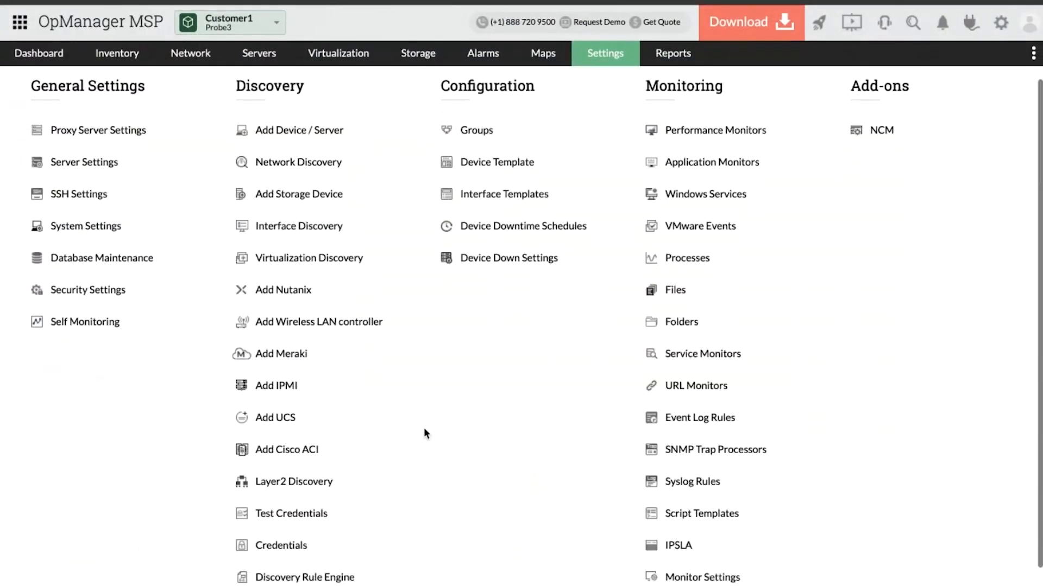
{"action": "left_click", "coordinate": [309, 229]}
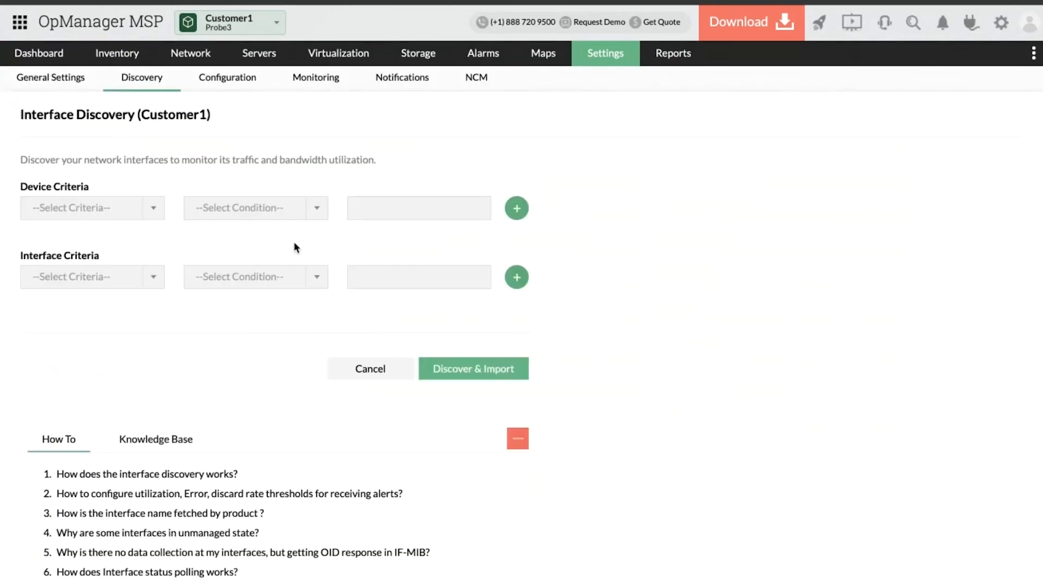
{"action": "left_click", "coordinate": [112, 211]}
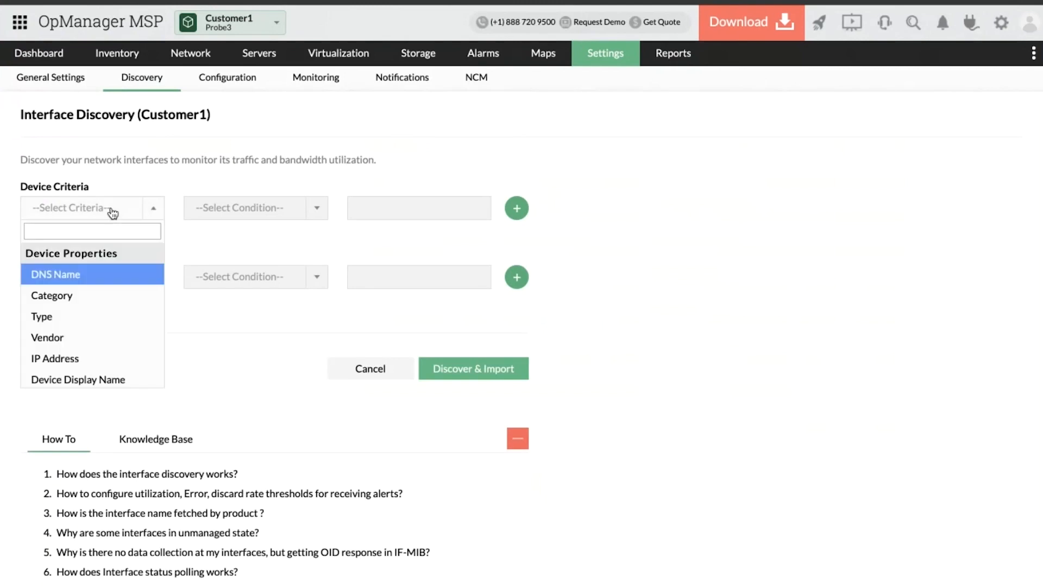
{"action": "scroll", "coordinate": [101, 317], "scroll_direction": "down", "scroll_amount": 3}
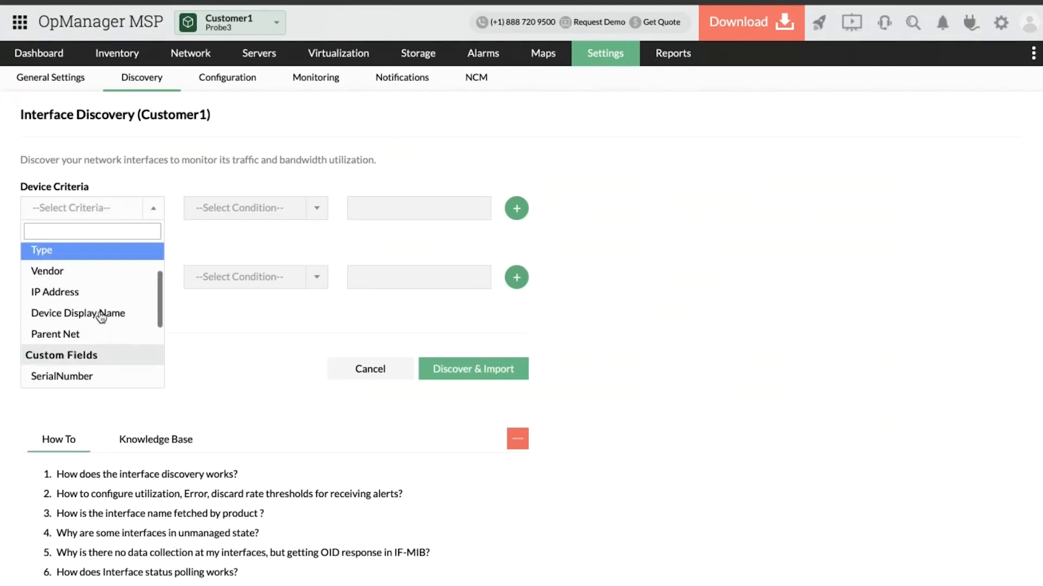
{"action": "scroll", "coordinate": [100, 317], "scroll_direction": "up", "scroll_amount": 3}
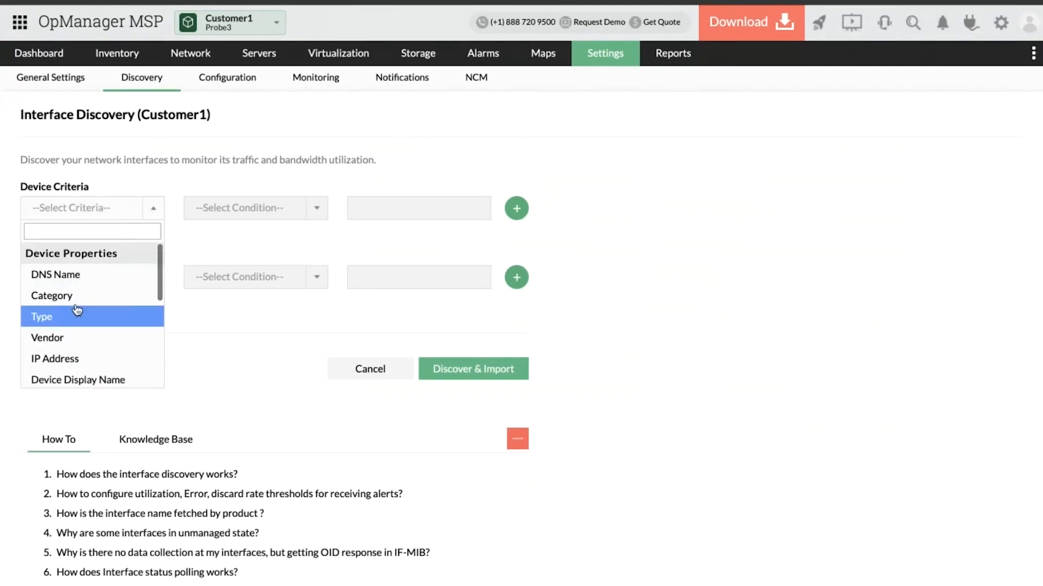
{"action": "left_click", "coordinate": [67, 296]}
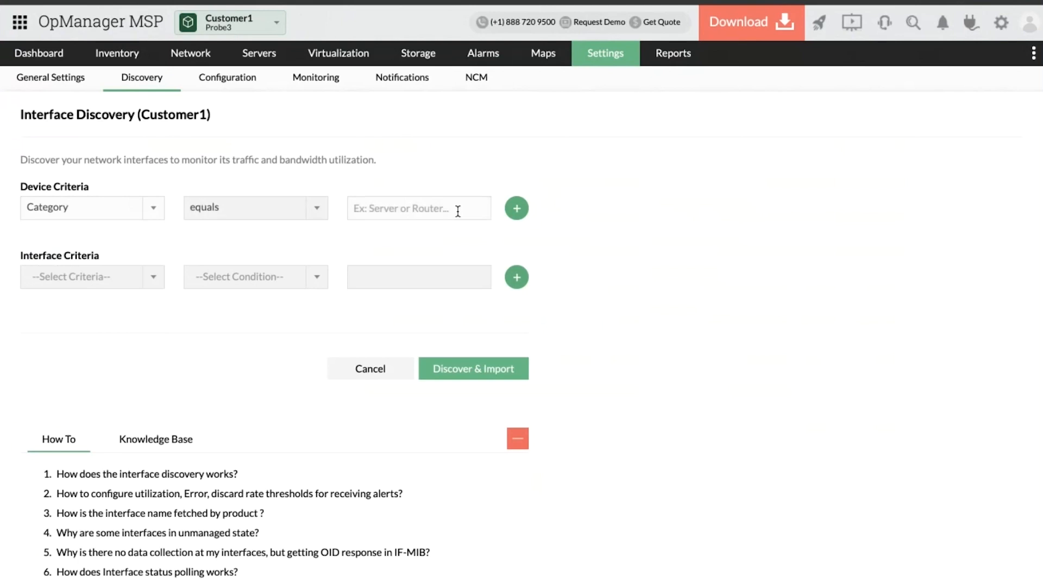
{"action": "type", "text": "server"}
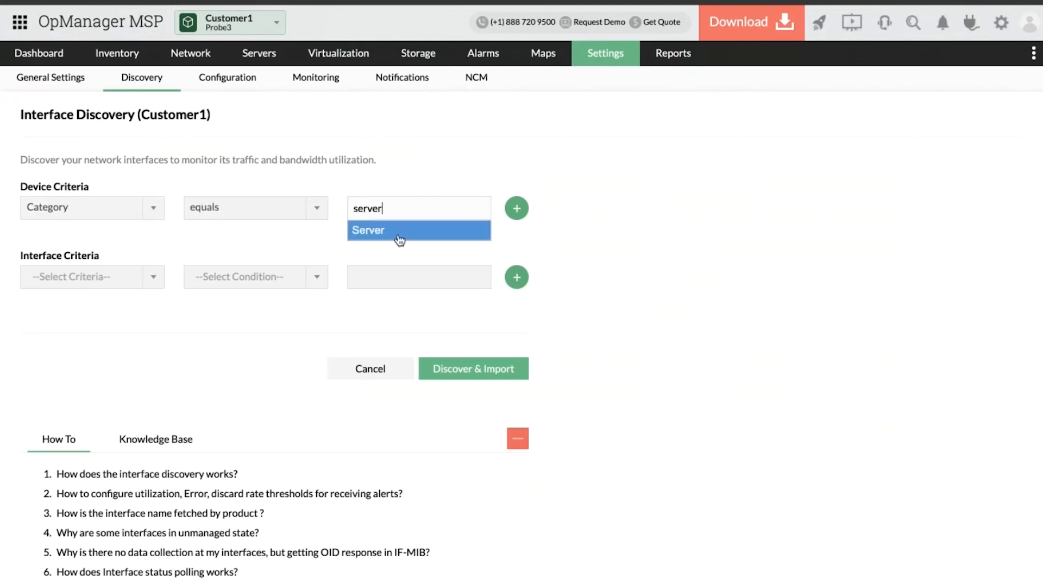
{"action": "left_click", "coordinate": [429, 230]}
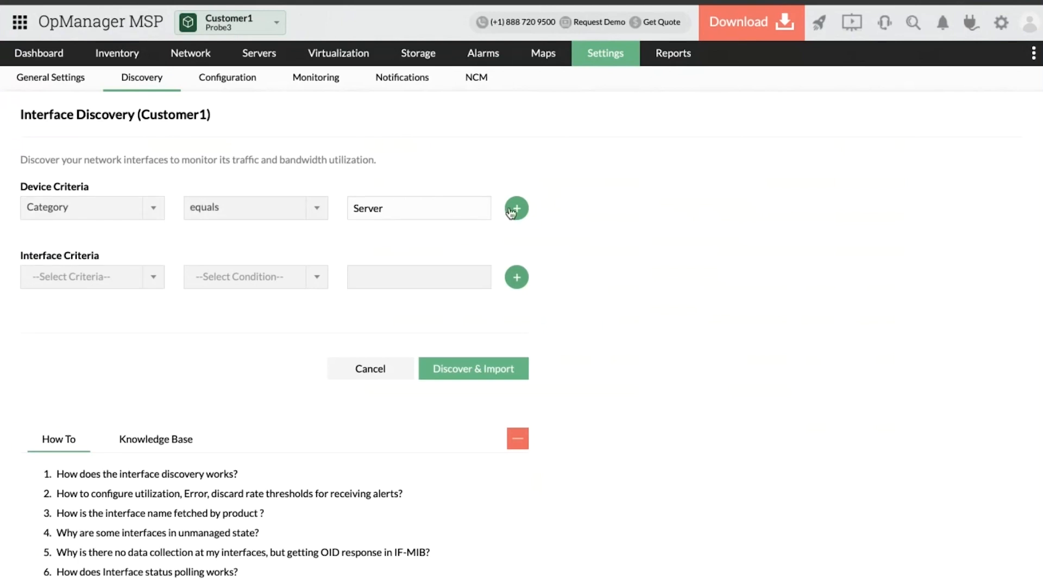
{"action": "left_click", "coordinate": [516, 208]}
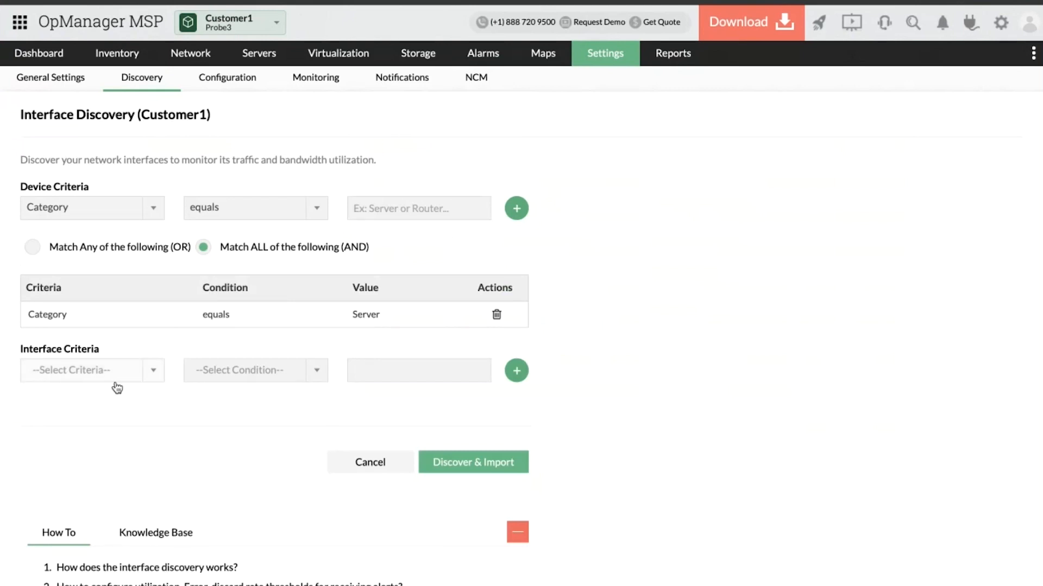
Add the interface criterion Interface speed > 100 to the interface discovery.
{"action": "left_click", "coordinate": [114, 379]}
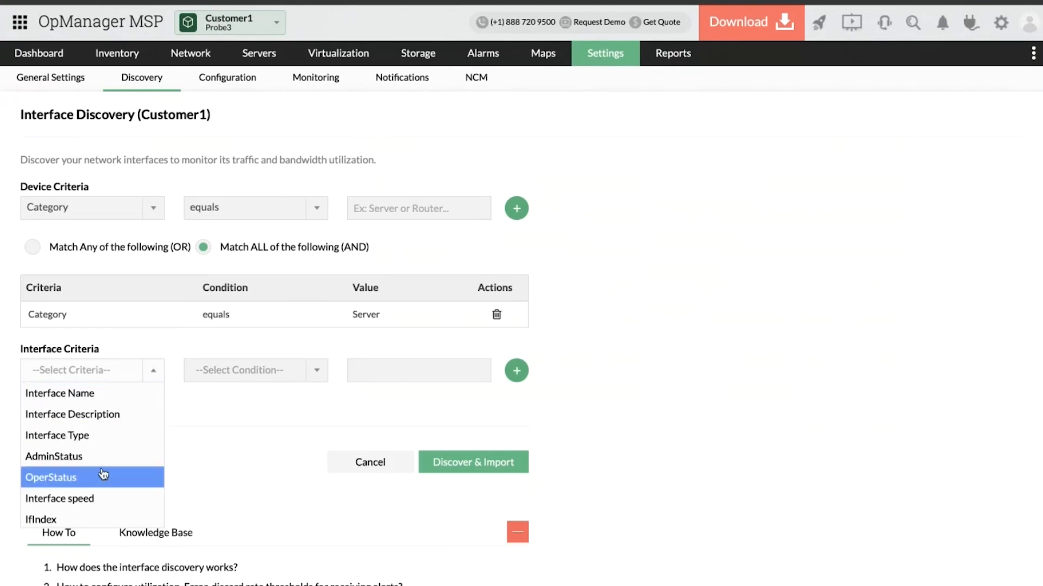
{"action": "left_click", "coordinate": [93, 498]}
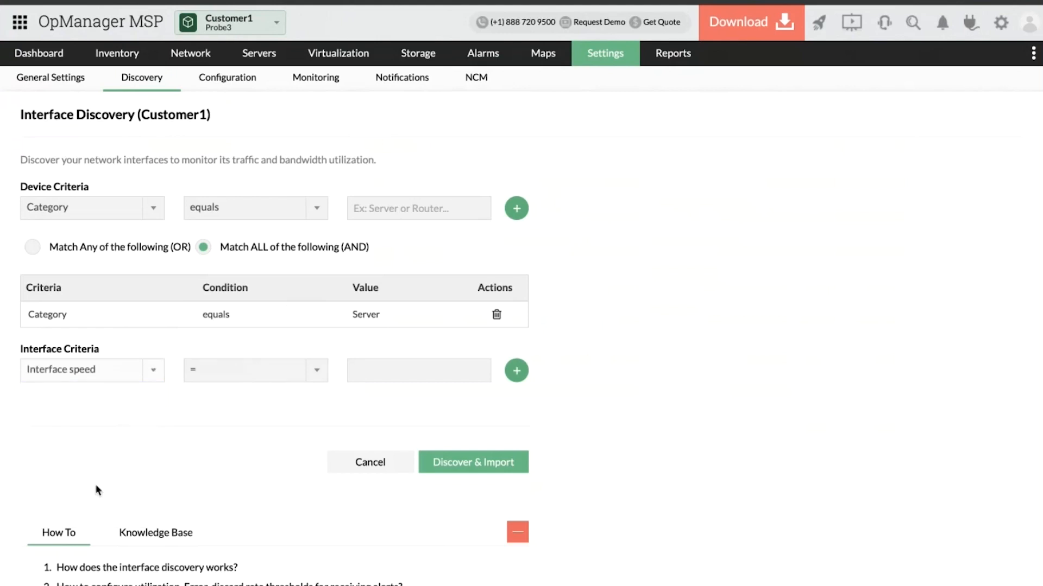
{"action": "left_click", "coordinate": [230, 369]}
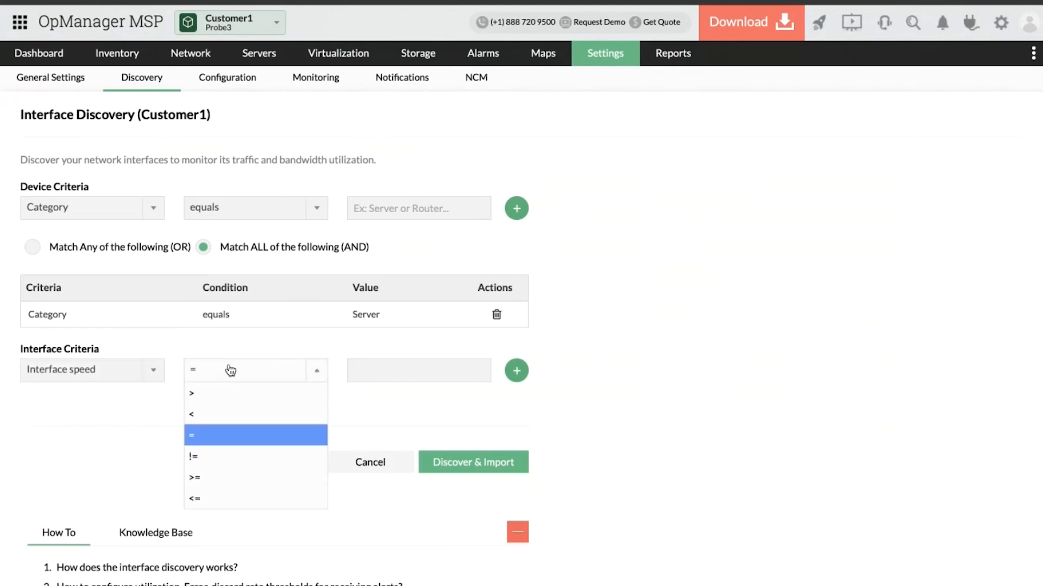
{"action": "left_click", "coordinate": [237, 394]}
{"action": "left_click", "coordinate": [384, 379]}
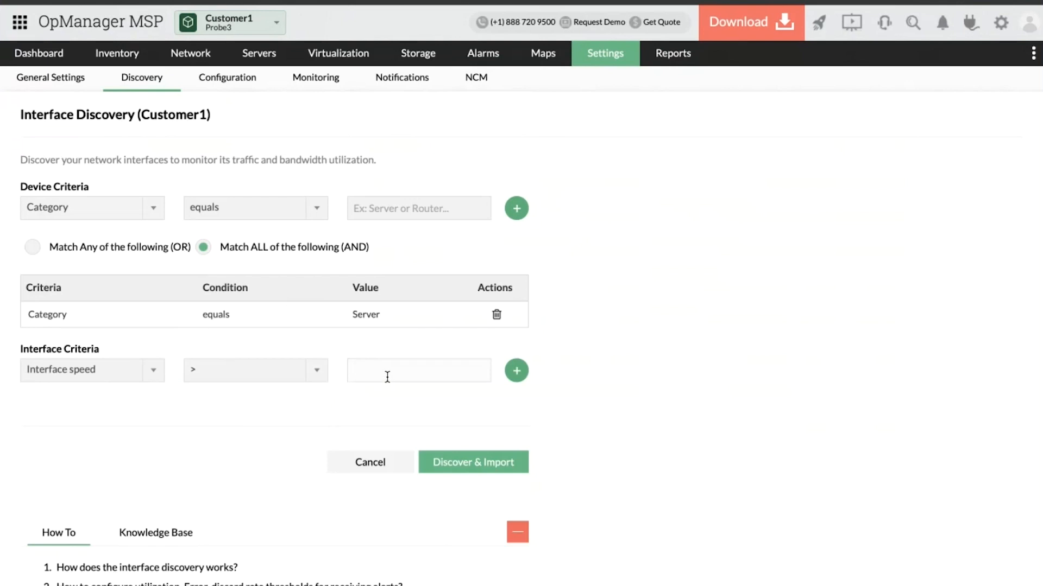
{"action": "type", "text": "100"}
{"action": "left_click", "coordinate": [517, 370]}
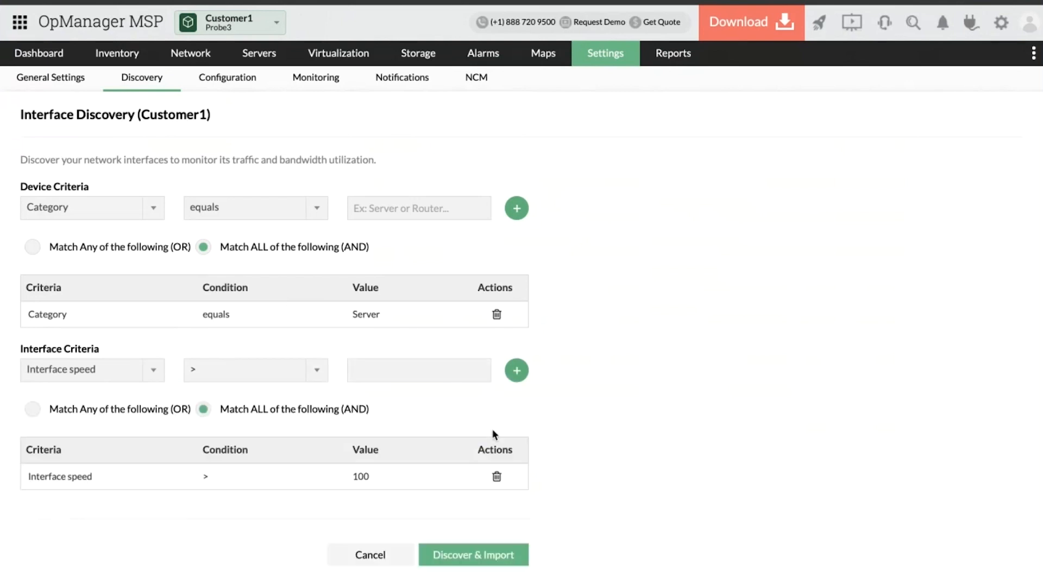
Review the interface discovery criteria for Customer1 and switch to the Client Interface Discovery slide in Safari.
{"action": "scroll", "coordinate": [492, 429], "scroll_direction": "down", "scroll_amount": 2}
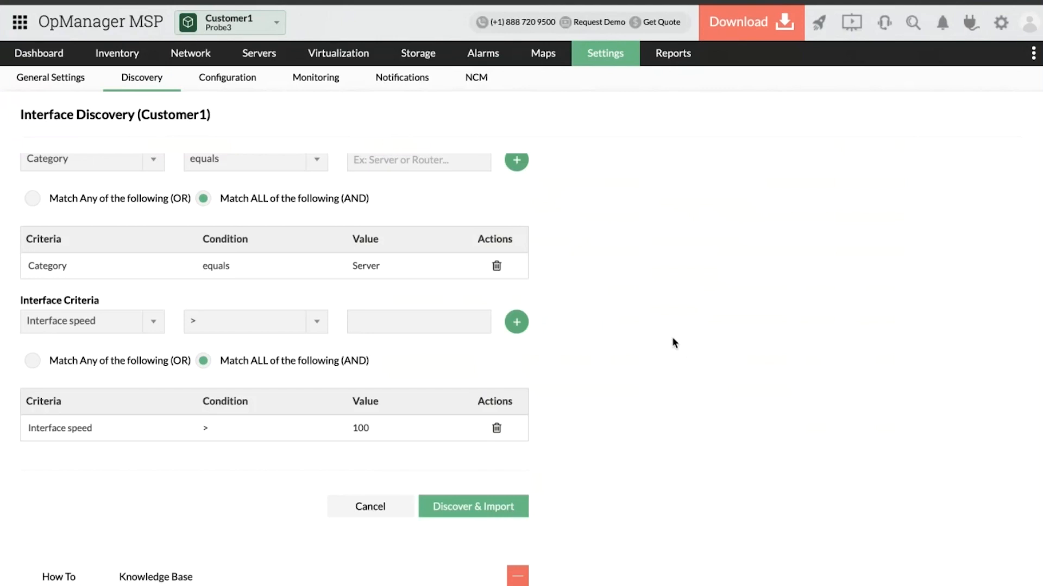
{"action": "left_click", "coordinate": [120, 53]}
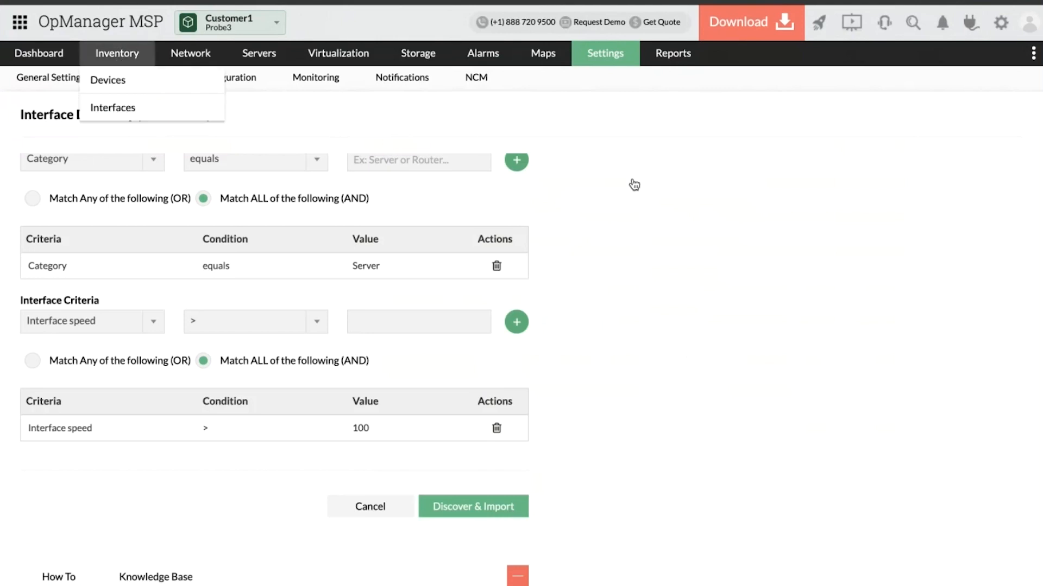
{"action": "key", "text": "ctrl+Up"}
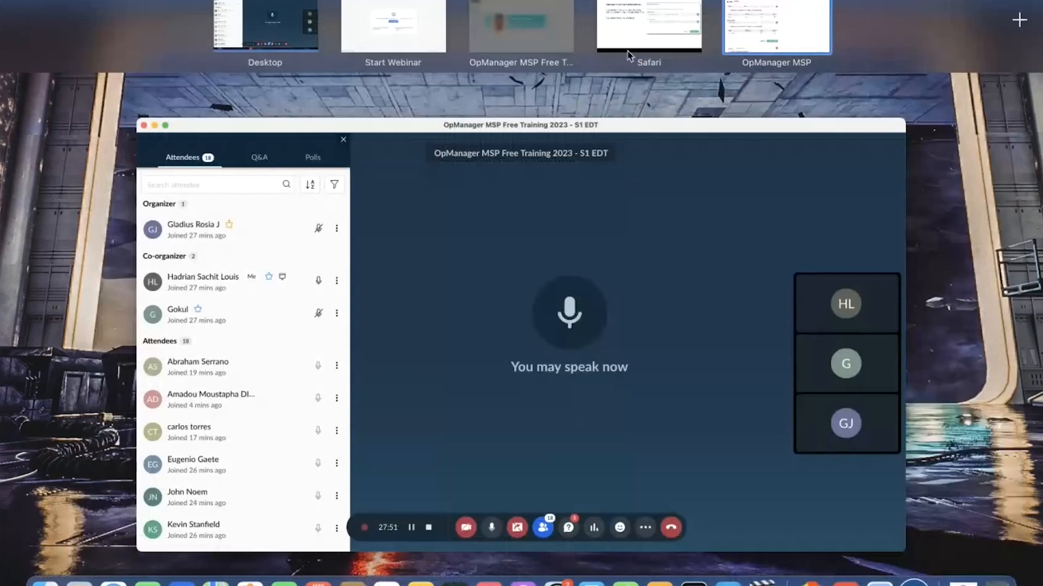
{"action": "left_click", "coordinate": [634, 29]}
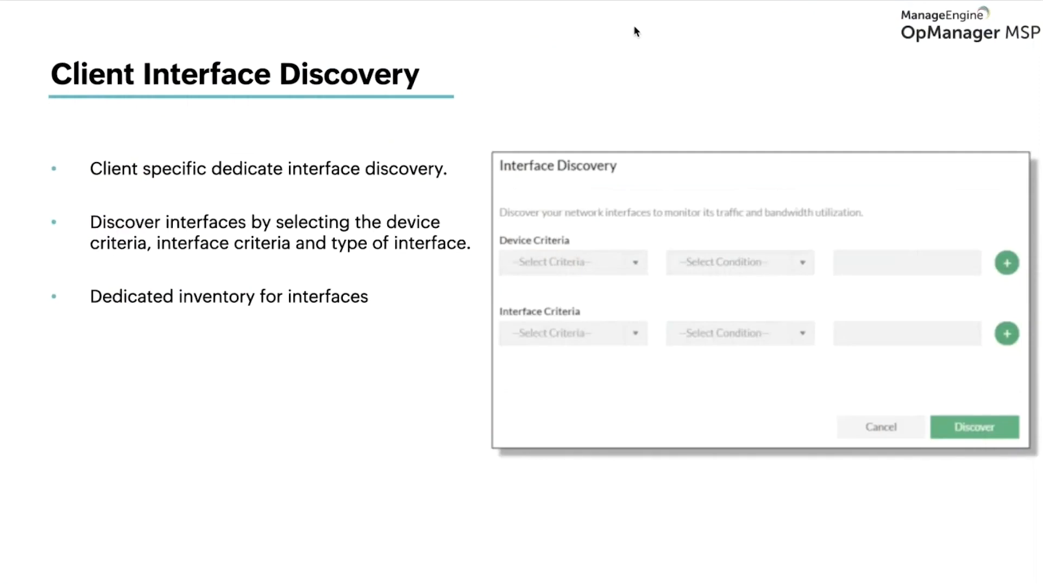
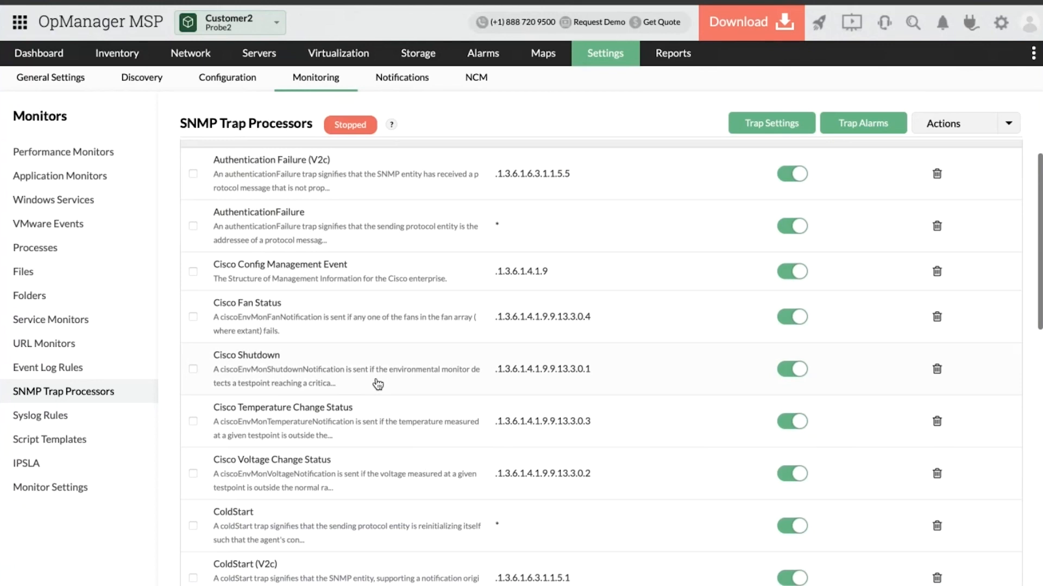
Open a new SNMP v1 trap processor for Customer2, examine its fields down to the match and rearm criteria, and close it unsaved.
{"action": "scroll", "coordinate": [378, 385], "scroll_direction": "up", "scroll_amount": 1}
{"action": "left_click", "coordinate": [972, 132]}
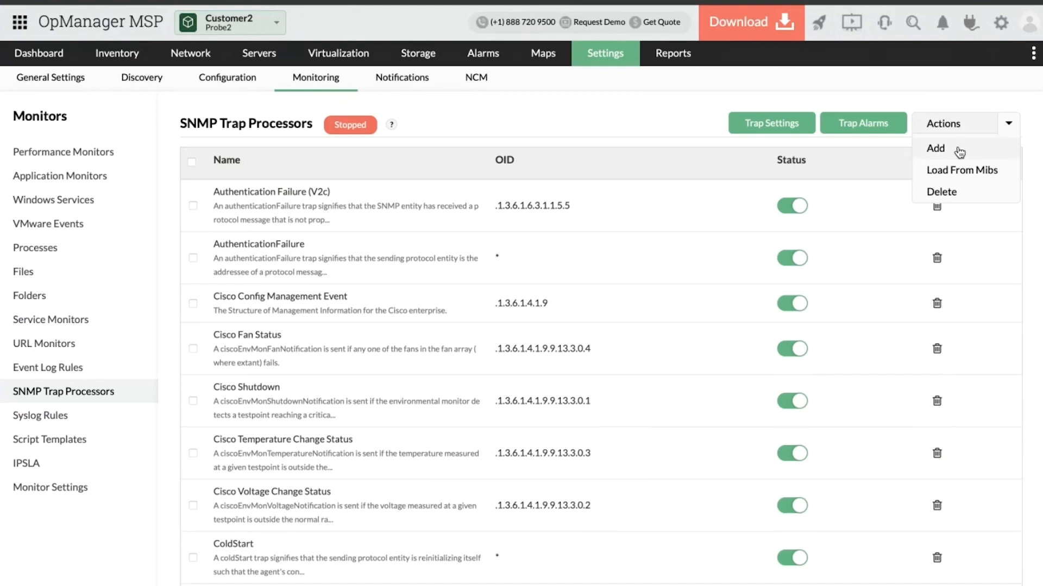
{"action": "left_click", "coordinate": [959, 152]}
{"action": "scroll", "coordinate": [698, 288], "scroll_direction": "down", "scroll_amount": 2}
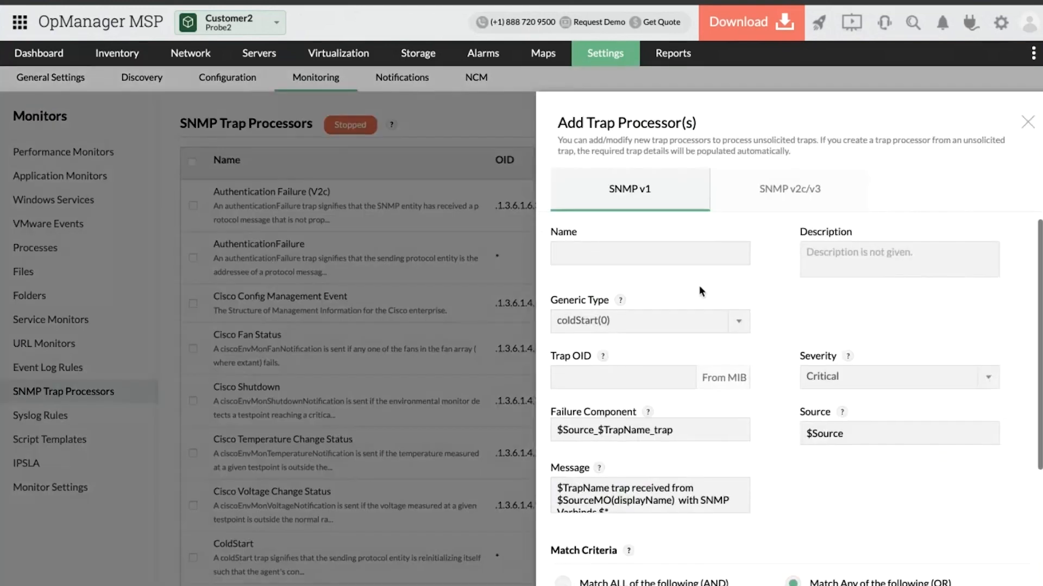
{"action": "scroll", "coordinate": [742, 298], "scroll_direction": "down", "scroll_amount": 1}
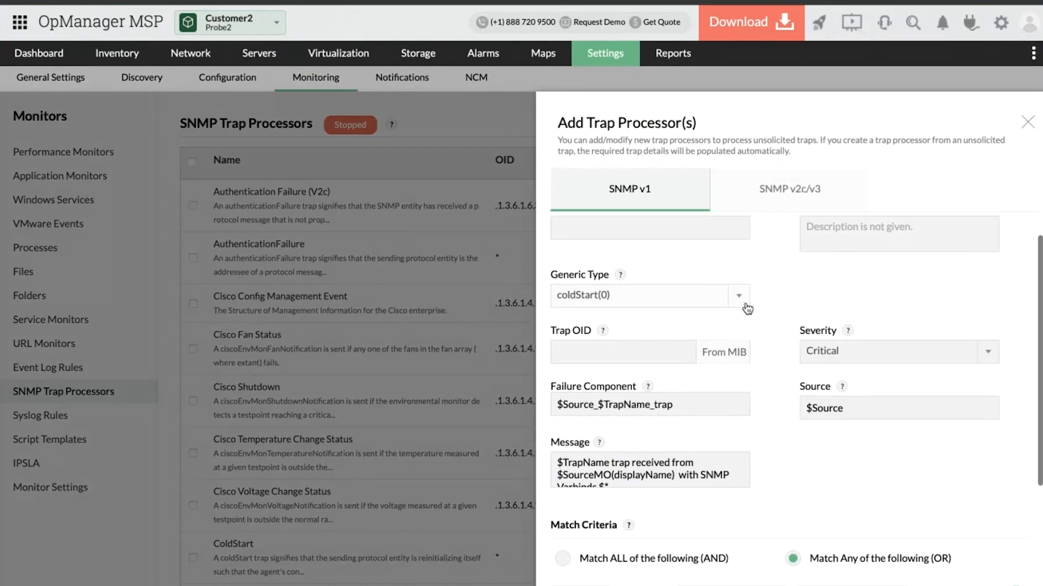
{"action": "scroll", "coordinate": [679, 336], "scroll_direction": "down", "scroll_amount": 1}
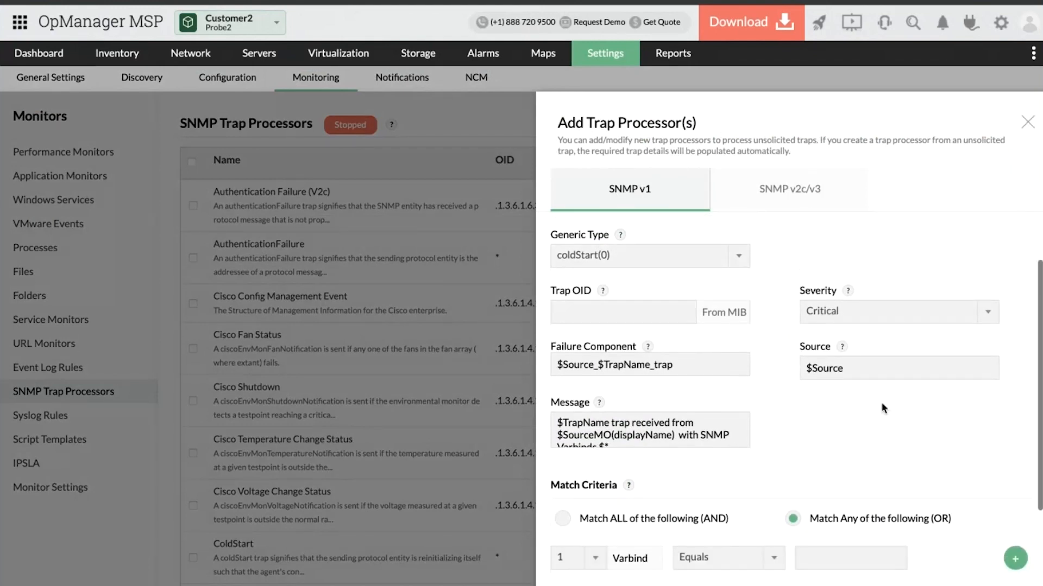
{"action": "scroll", "coordinate": [712, 402], "scroll_direction": "down", "scroll_amount": 4}
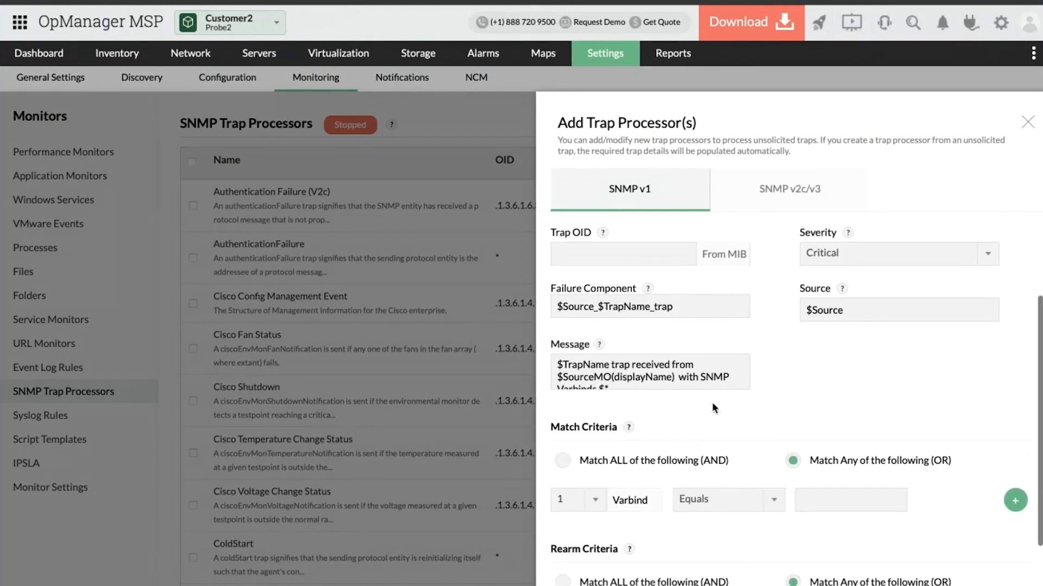
{"action": "scroll", "coordinate": [695, 460], "scroll_direction": "down", "scroll_amount": 1}
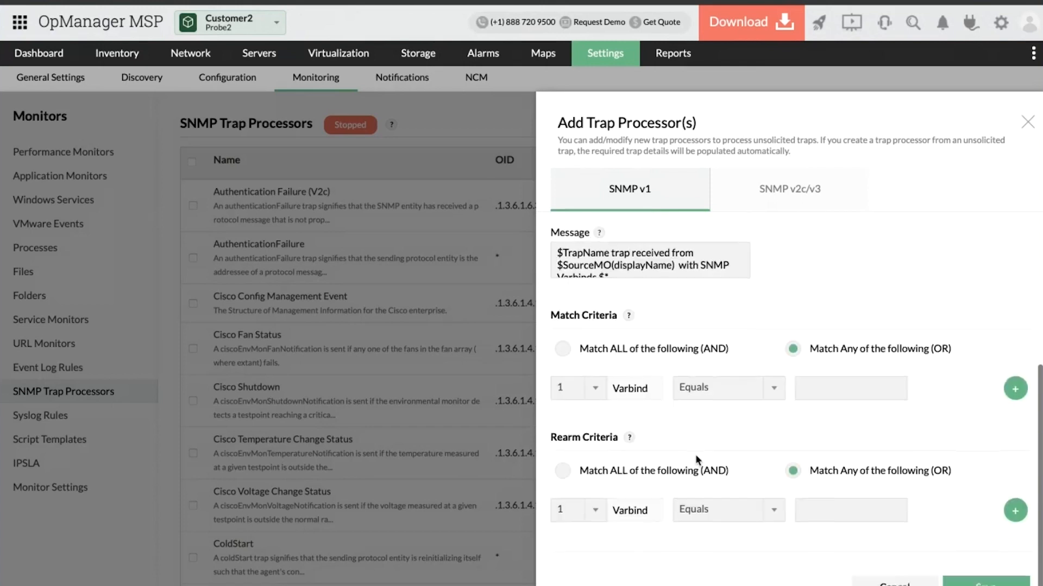
{"action": "scroll", "coordinate": [659, 432], "scroll_direction": "down", "scroll_amount": 1}
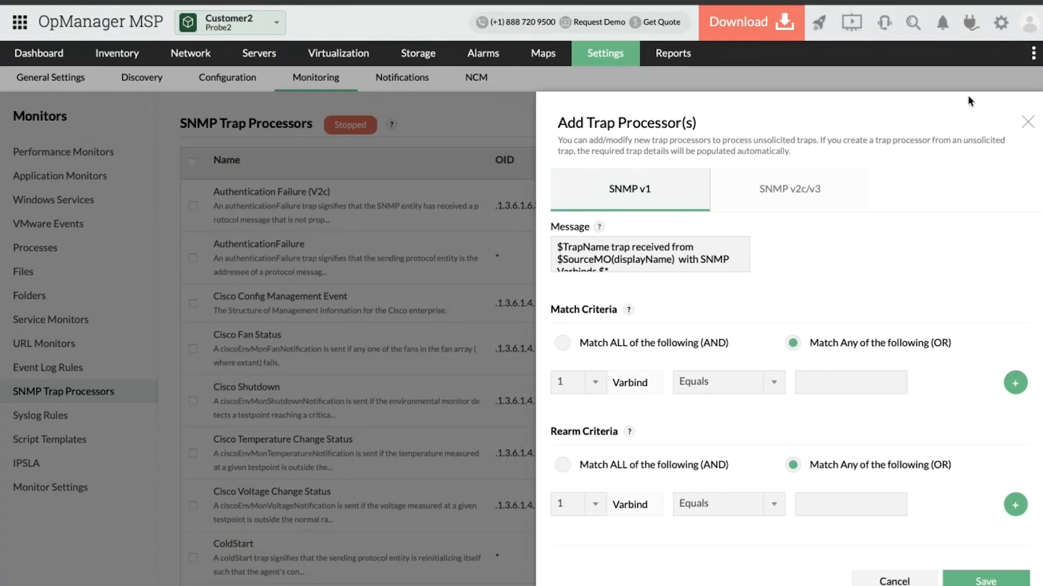
{"action": "left_click", "coordinate": [1027, 122]}
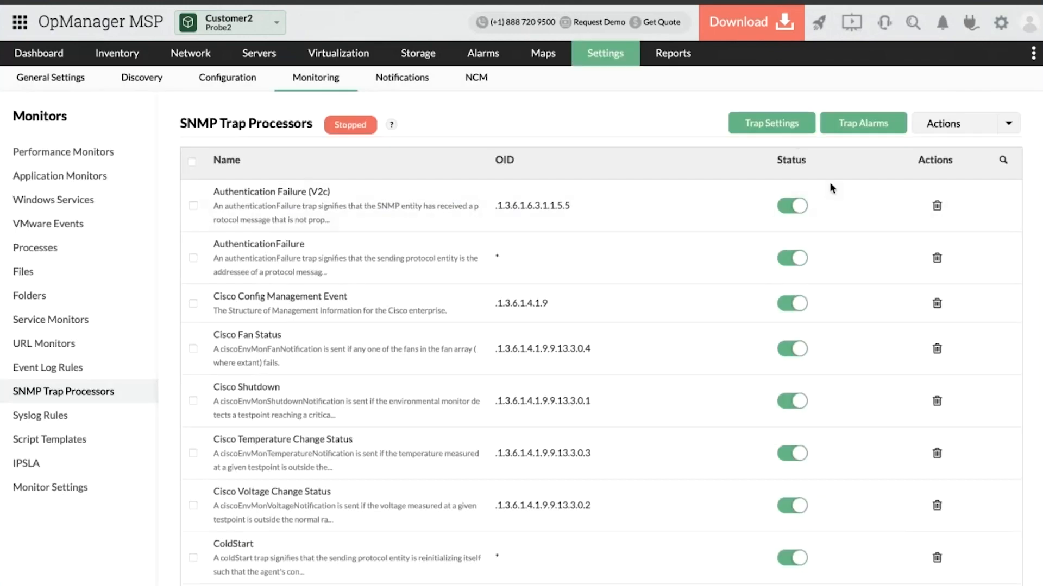
Open the SNMP Trap Settings and examine the trap port, processing limits and device selection.
{"action": "left_click", "coordinate": [794, 124]}
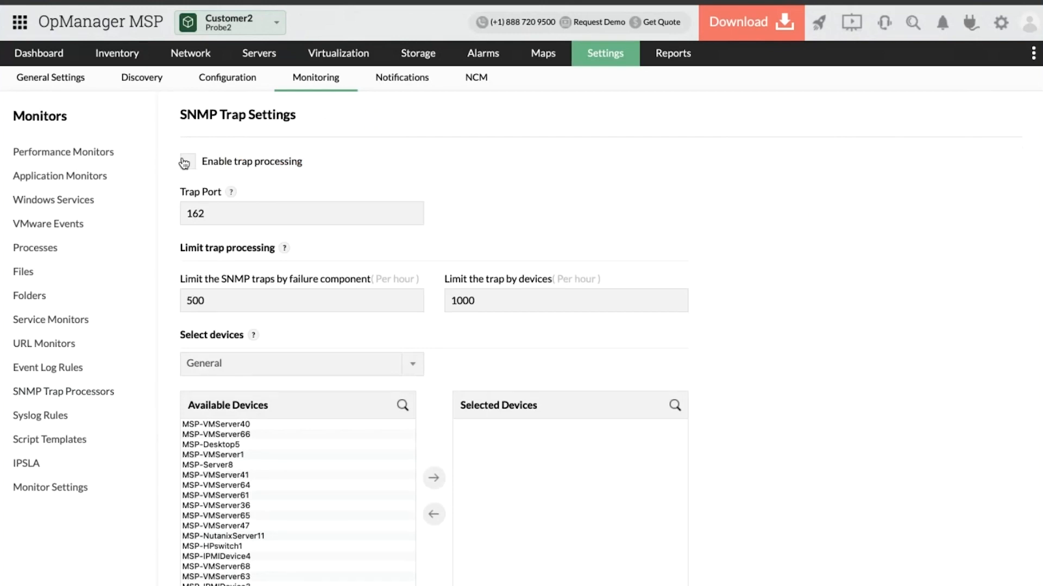
{"action": "scroll", "coordinate": [247, 205], "scroll_direction": "down", "scroll_amount": 2}
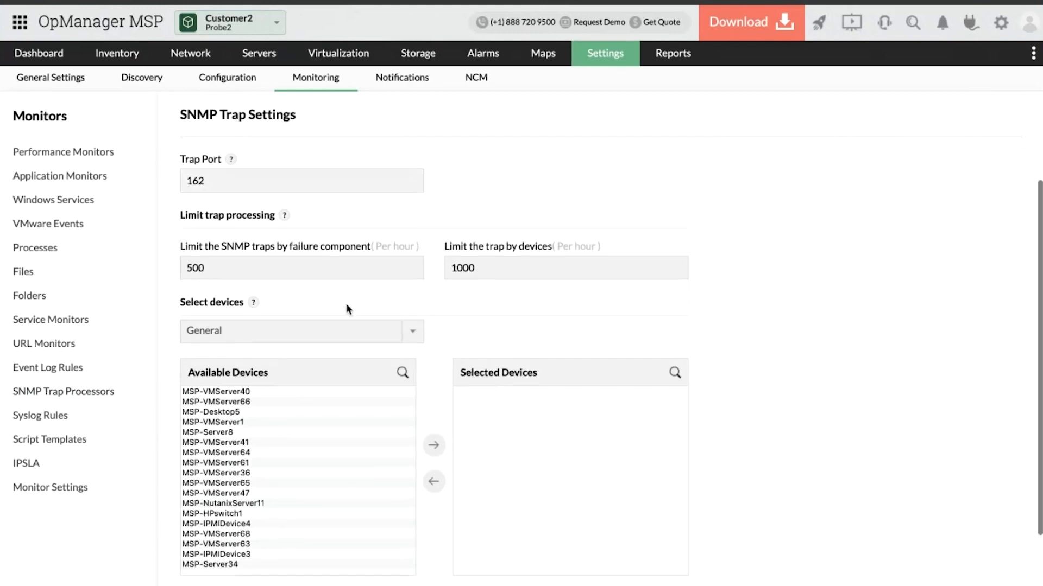
{"action": "scroll", "coordinate": [285, 263], "scroll_direction": "down", "scroll_amount": 1}
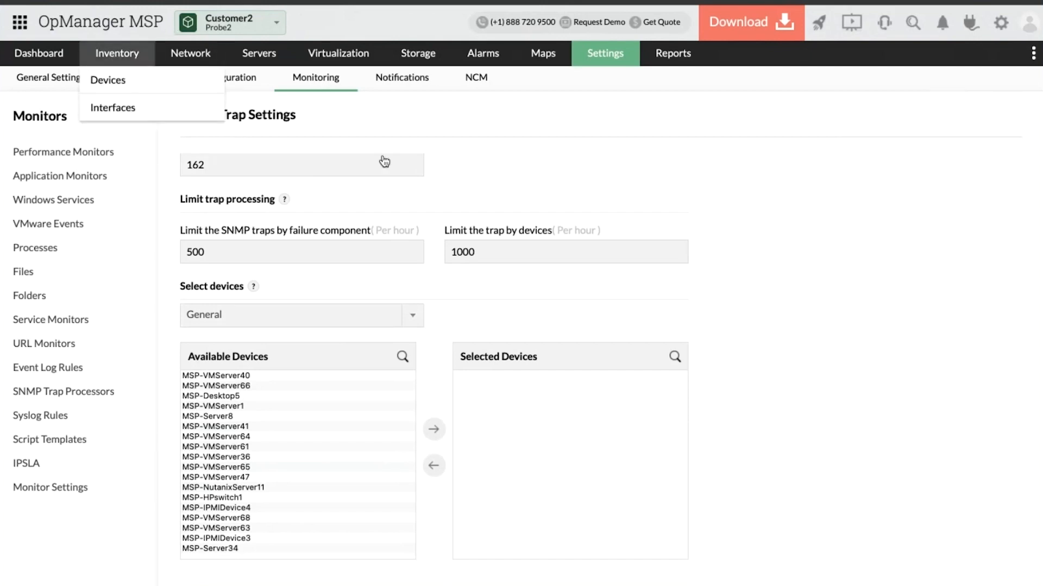
Switch to the presentation in Safari and advance to the Syslog Monitoring slide.
{"action": "key", "text": "ctrl+Up"}
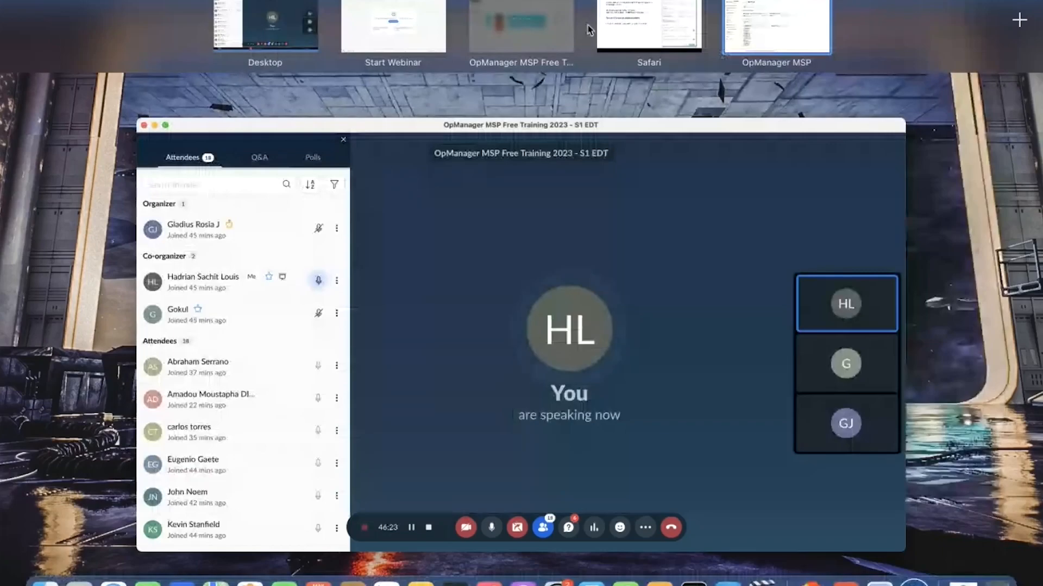
{"action": "left_click", "coordinate": [648, 10]}
{"action": "key", "text": "Right"}
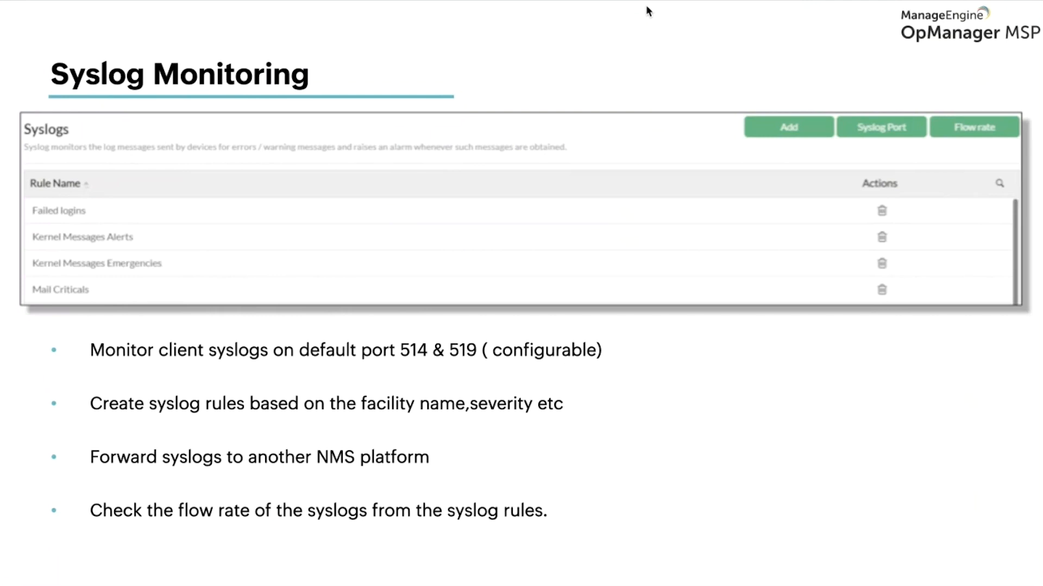
Return to OpManager MSP, open the Syslog Rules for Customer2 and look through the rule list.
{"action": "key", "text": "ctrl+Up"}
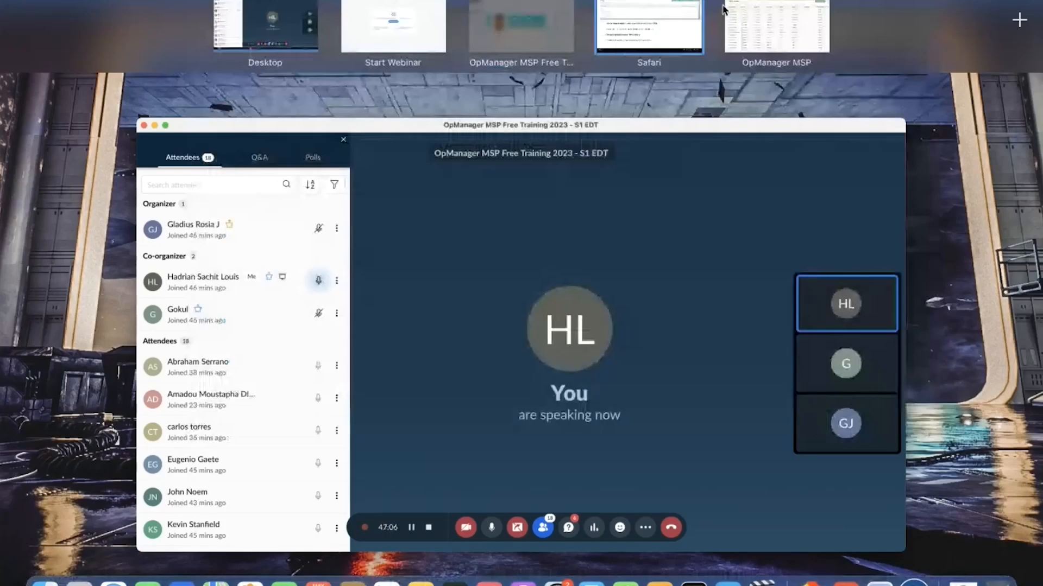
{"action": "left_click", "coordinate": [746, 12]}
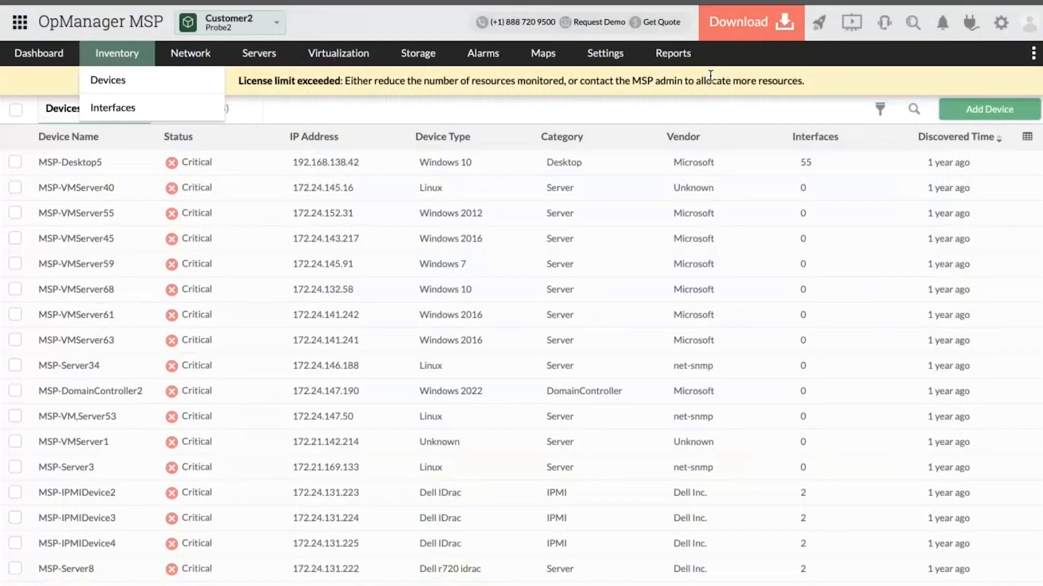
{"action": "left_click", "coordinate": [599, 59]}
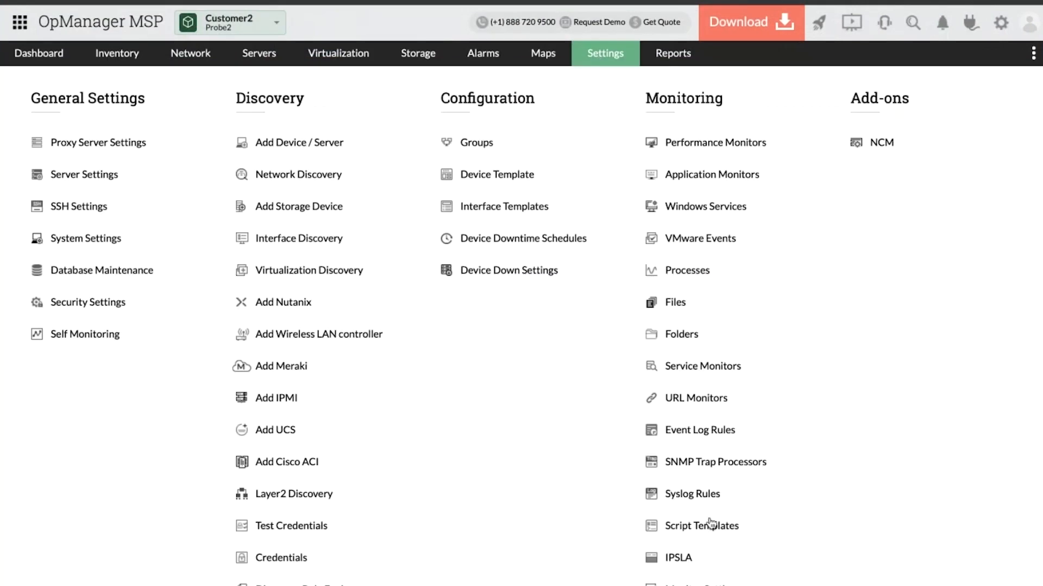
{"action": "left_click", "coordinate": [677, 502]}
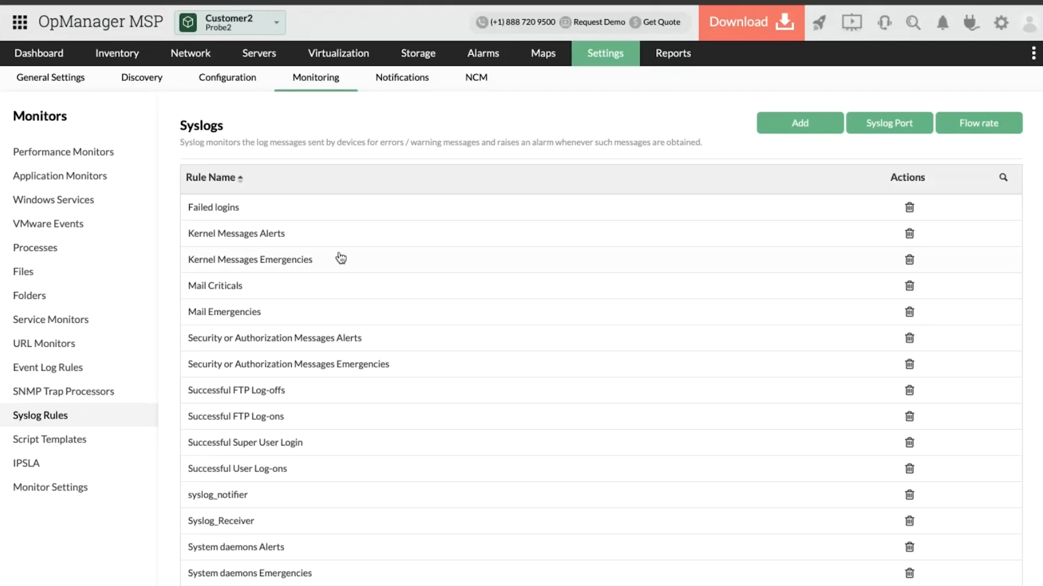
{"action": "scroll", "coordinate": [324, 228], "scroll_direction": "down", "scroll_amount": 1}
{"action": "scroll", "coordinate": [326, 229], "scroll_direction": "up", "scroll_amount": 1}
Open a new syslog rule, examine its facility, severity, alarm, advanced and rearm options, and close it without saving.
{"action": "left_click", "coordinate": [818, 124]}
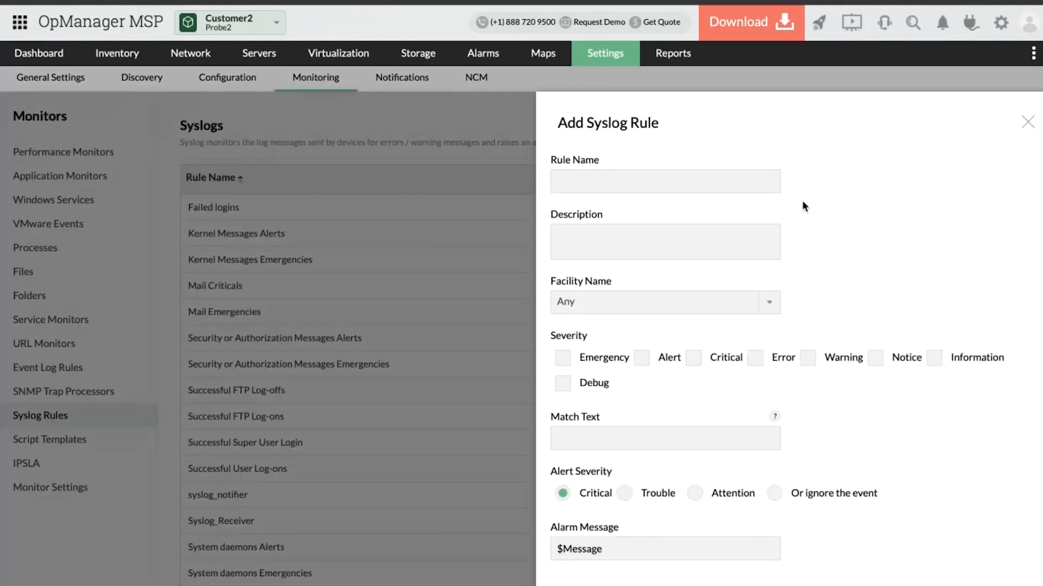
{"action": "scroll", "coordinate": [803, 200], "scroll_direction": "down", "scroll_amount": 2}
{"action": "scroll", "coordinate": [749, 340], "scroll_direction": "down", "scroll_amount": 2}
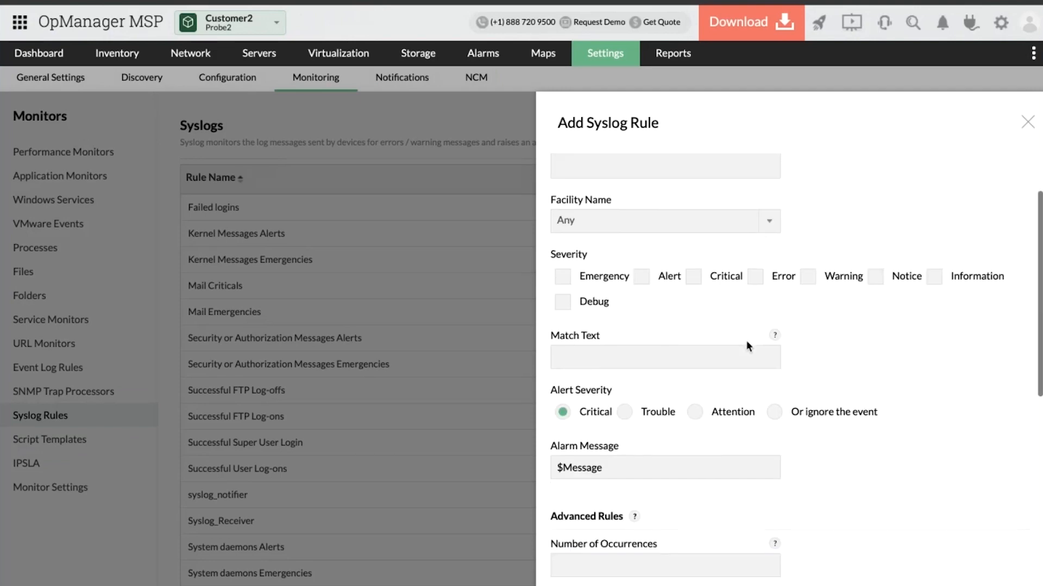
{"action": "scroll", "coordinate": [765, 333], "scroll_direction": "down", "scroll_amount": 2}
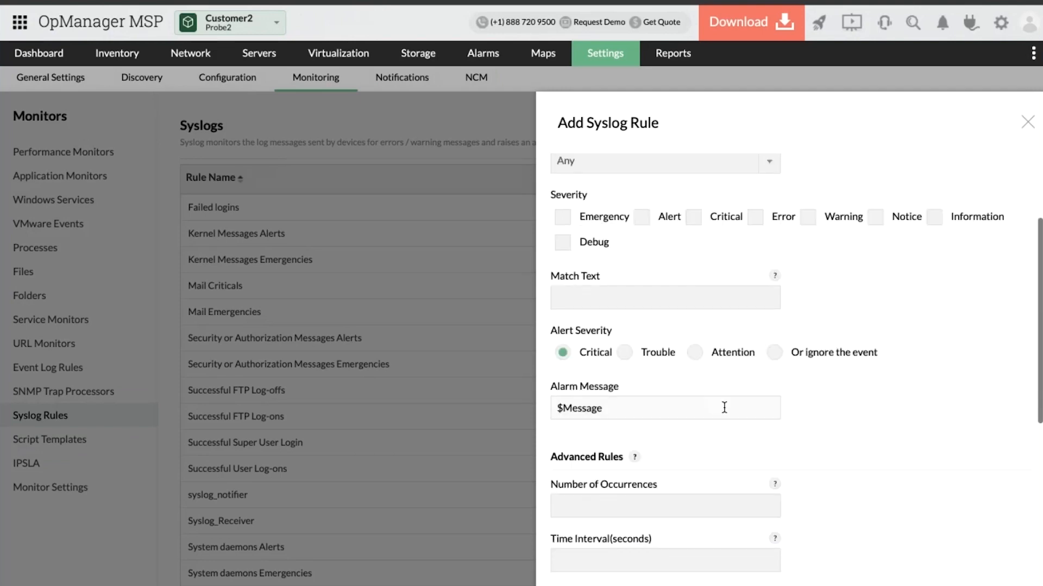
{"action": "scroll", "coordinate": [724, 407], "scroll_direction": "down", "scroll_amount": 2}
{"action": "scroll", "coordinate": [723, 406], "scroll_direction": "down", "scroll_amount": 5}
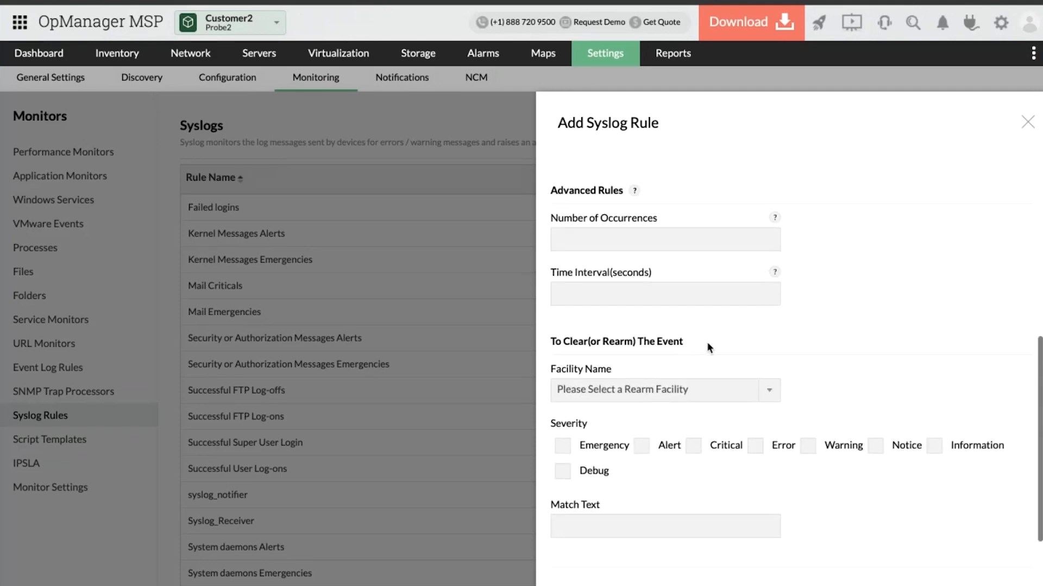
{"action": "scroll", "coordinate": [706, 348], "scroll_direction": "down", "scroll_amount": 1}
{"action": "scroll", "coordinate": [734, 431], "scroll_direction": "down", "scroll_amount": 1}
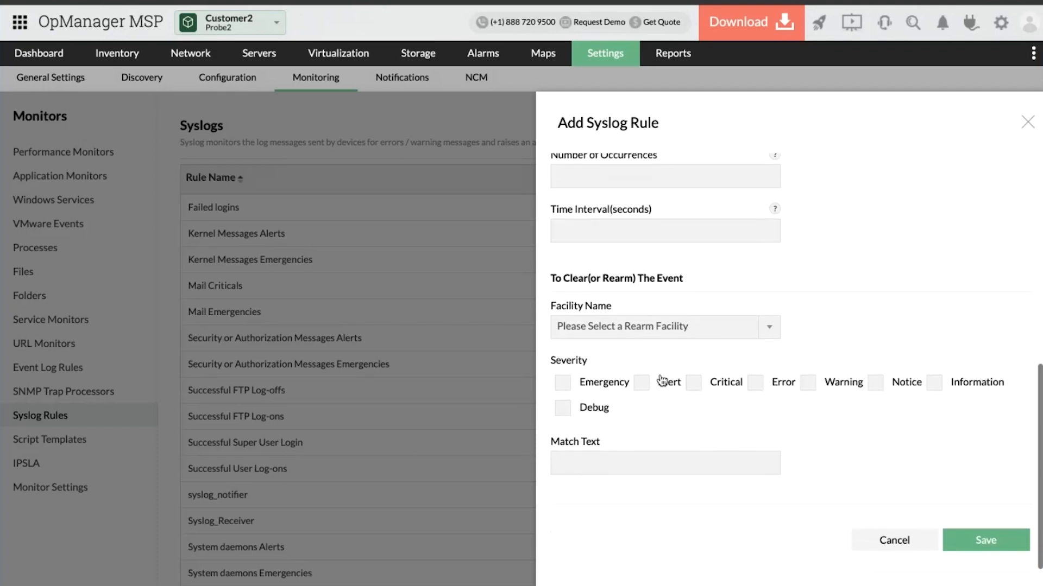
{"action": "left_click", "coordinate": [1027, 121]}
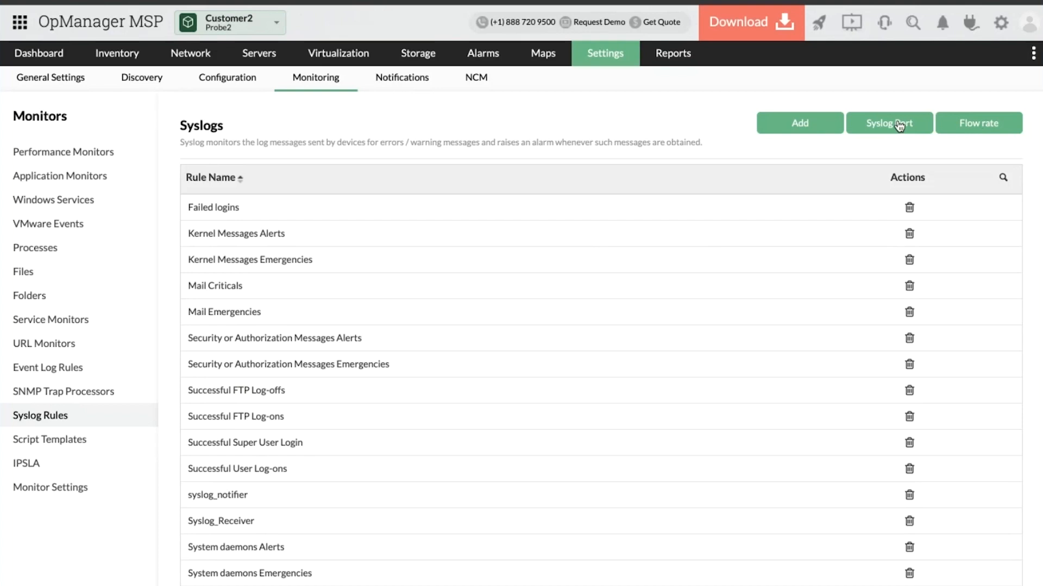
Check the syslog port configuration and the syslog flow rate, and close the port configuration.
{"action": "left_click", "coordinate": [900, 125]}
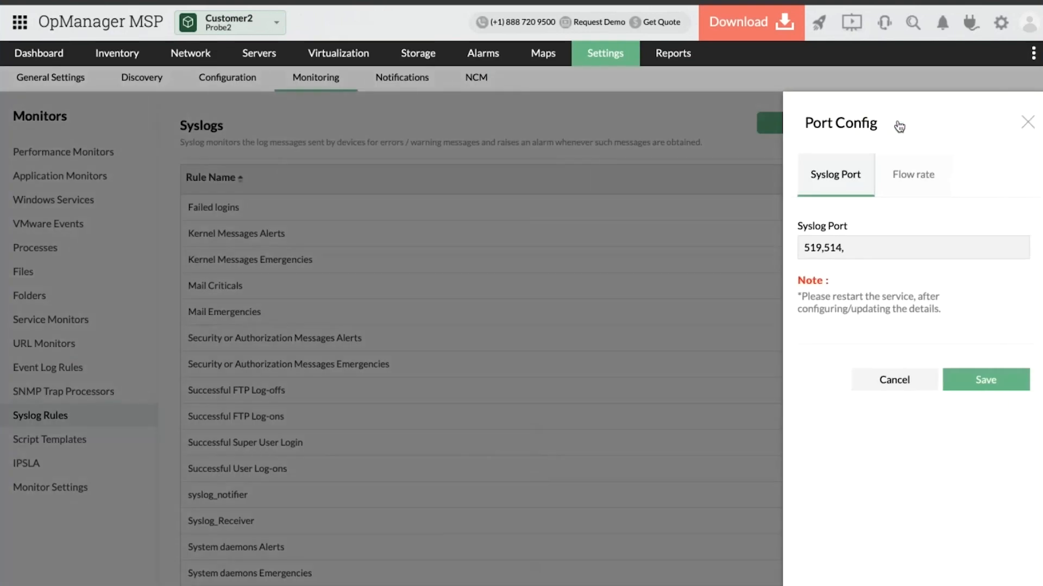
{"action": "left_click", "coordinate": [917, 188]}
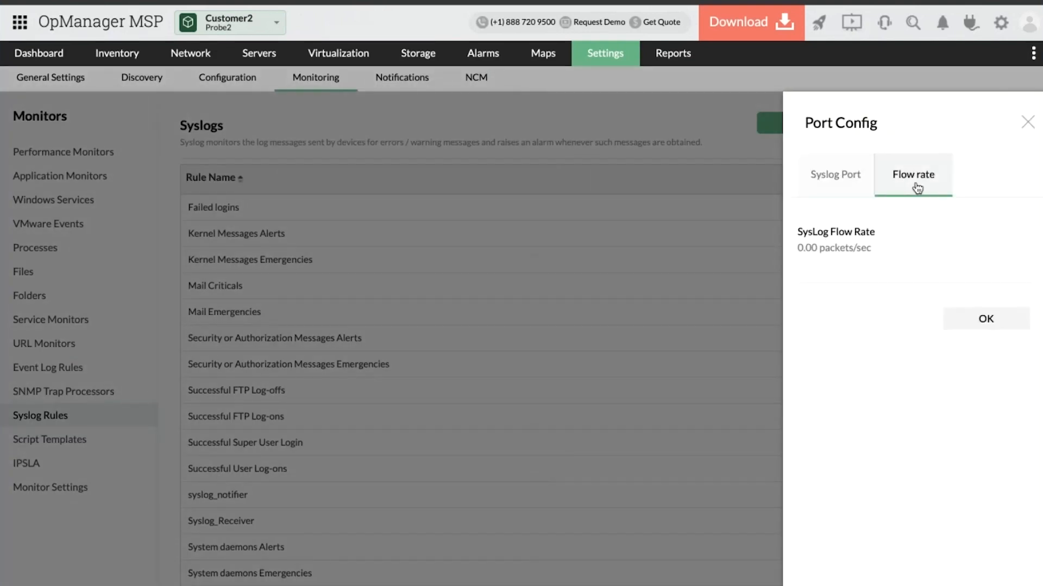
{"action": "left_click", "coordinate": [1029, 122]}
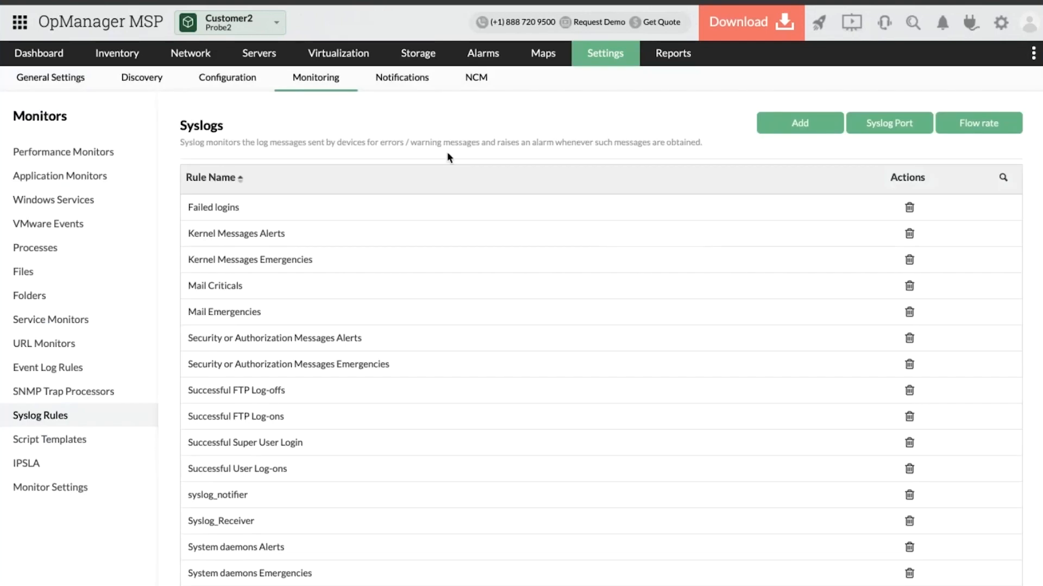
Switch to the presentation in Safari and advance to the Files and Folder Monitoring slide.
{"action": "key", "text": "ctrl+Up"}
{"action": "left_click", "coordinate": [647, 12]}
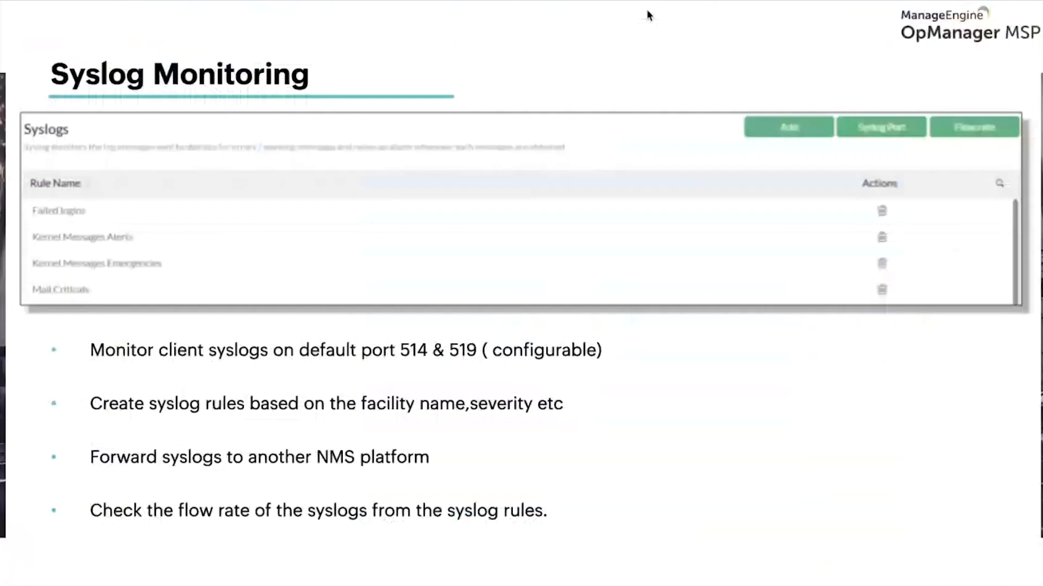
{"action": "key", "text": "Right"}
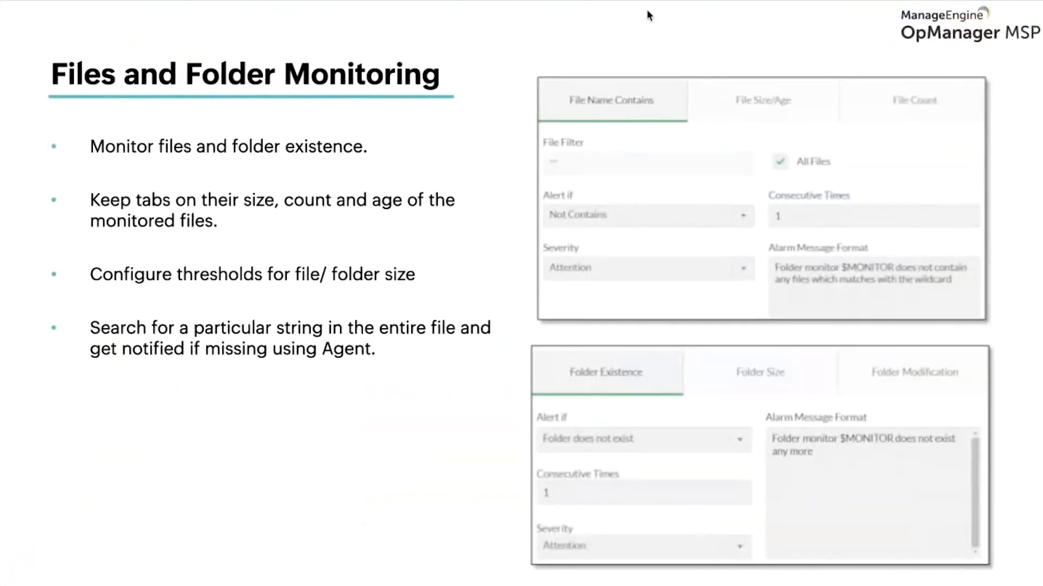